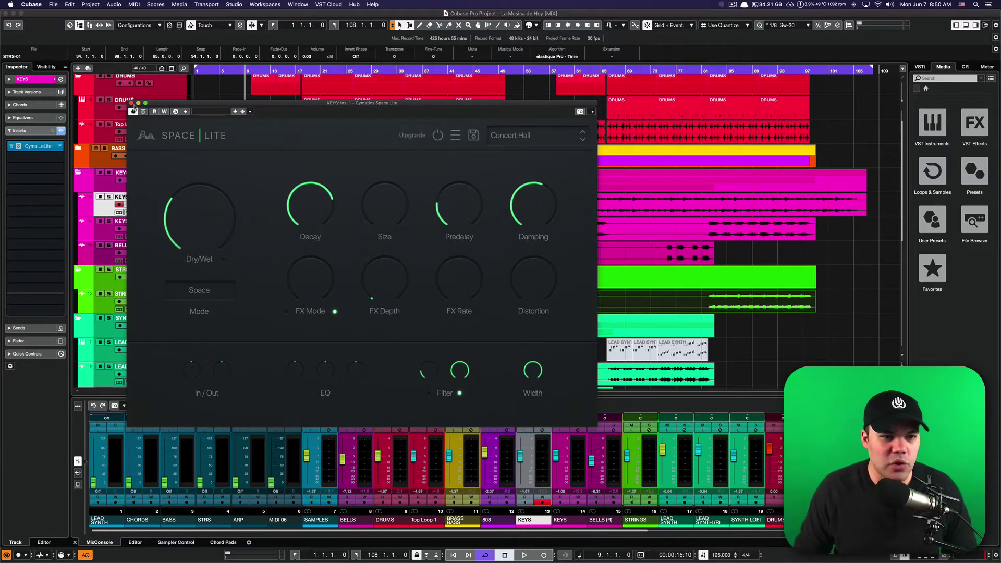
# Close the Space Lite window and audition the full mix with the KEYS reverb bypassed
pyautogui.click(131, 103)
pyautogui.scroll(1, 351, 284)
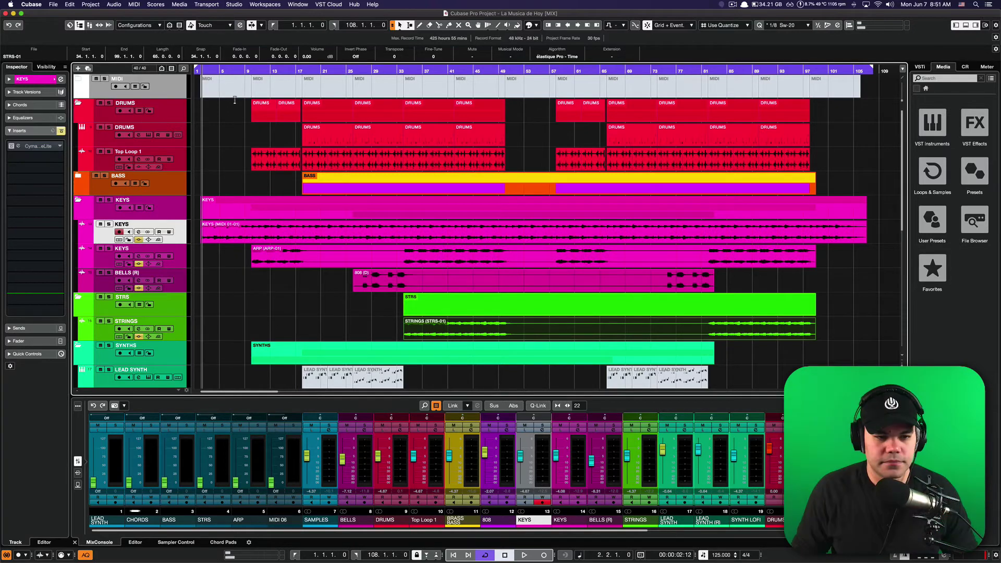
pyautogui.press('space')
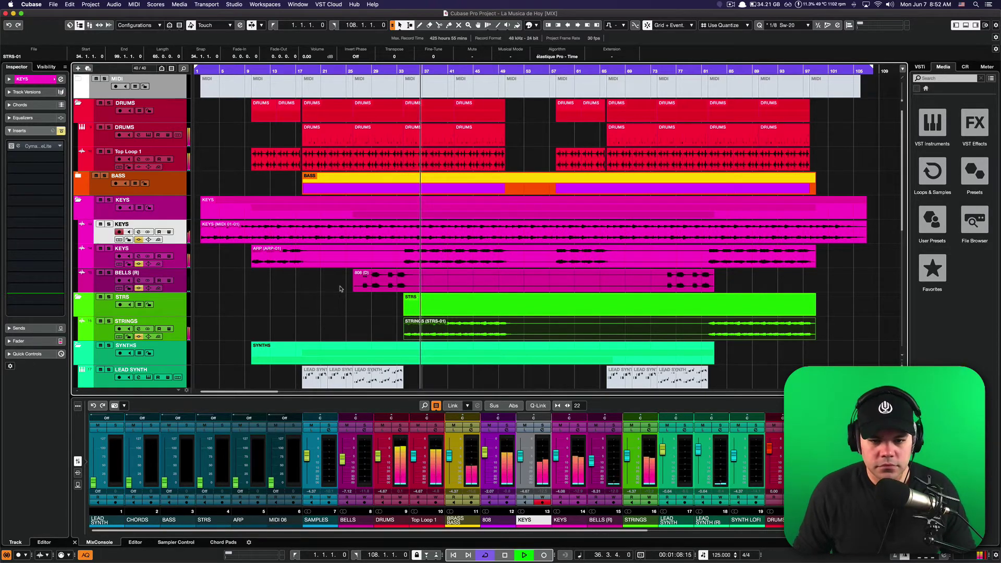
pyautogui.press('space')
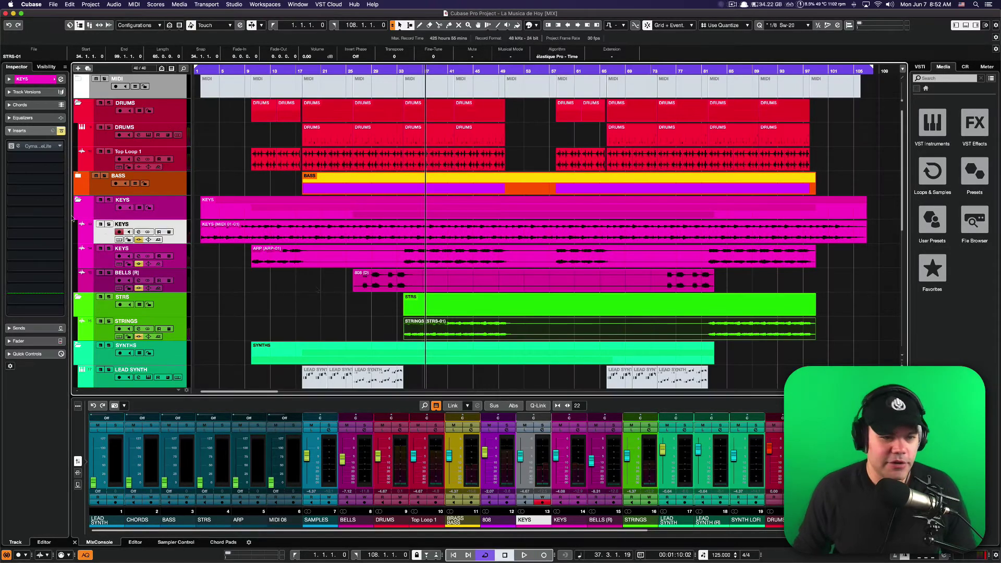
# Solo the KEYS audio track and start playing it on its own from near the beginning
pyautogui.click(17, 146)
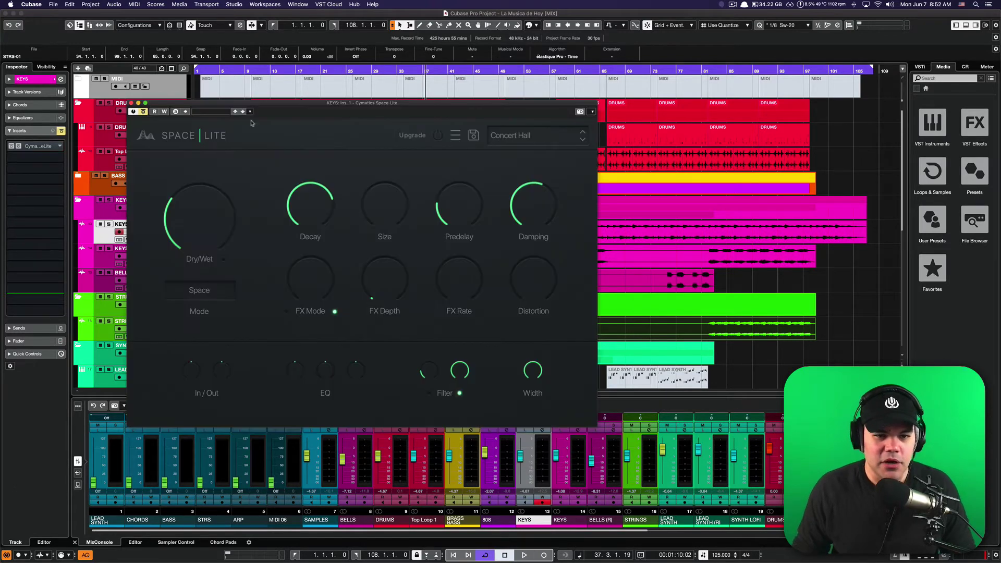
pyautogui.moveTo(257, 105); pyautogui.dragTo(302, 101)
pyautogui.click(109, 224)
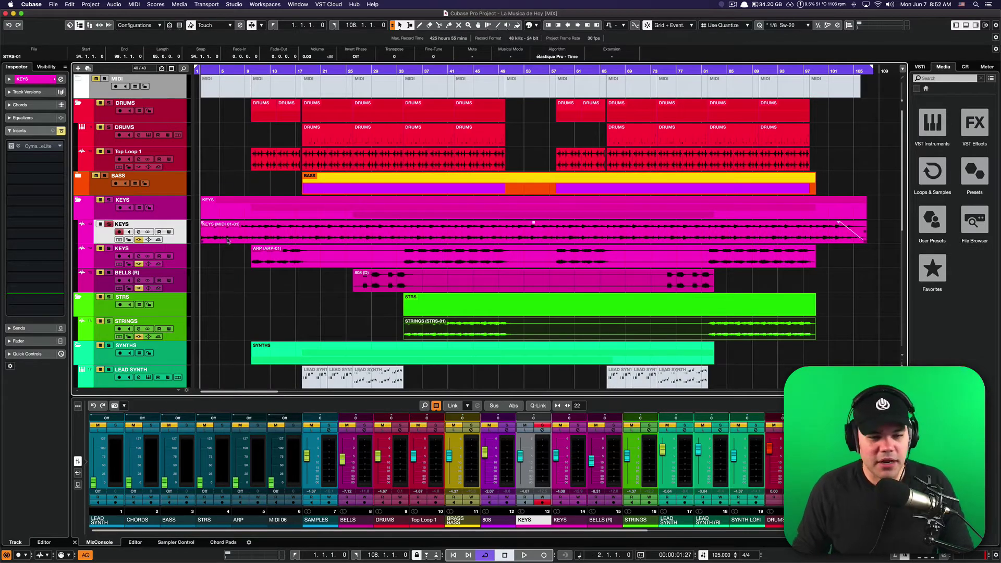
pyautogui.press('space')
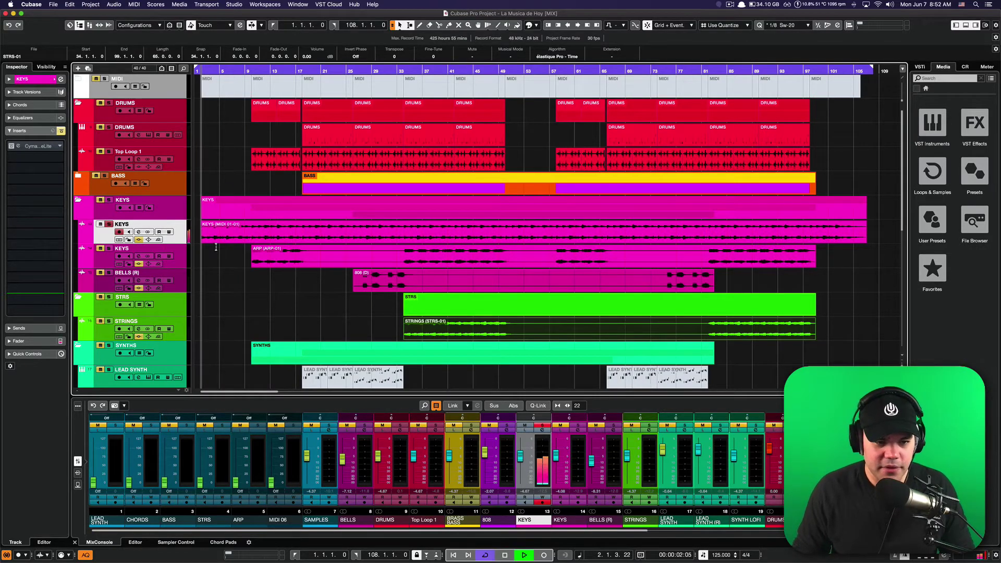
# Open the Space Lite reverb inserted on the KEYS track and switch off its bypass
pyautogui.click(26, 147)
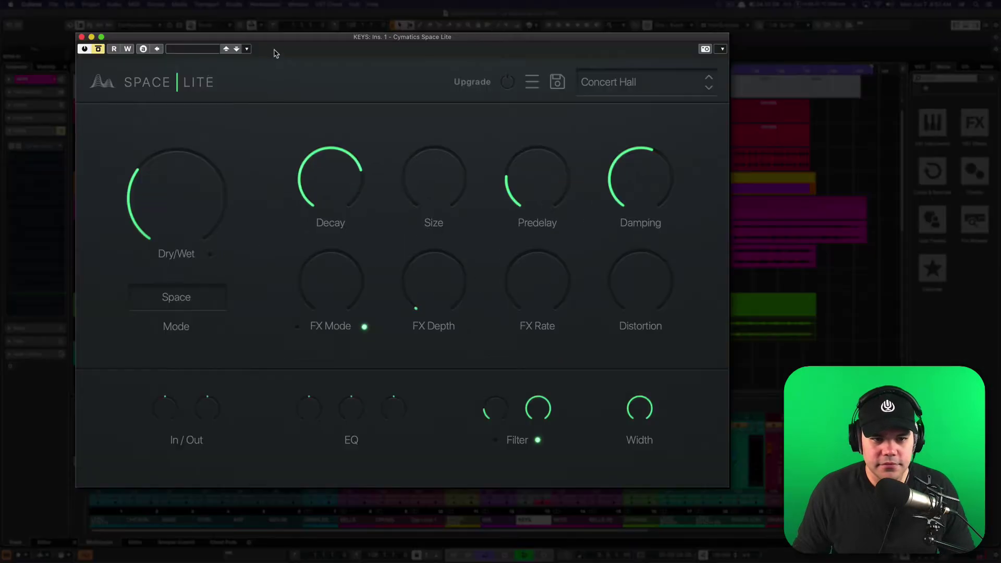
pyautogui.moveTo(272, 41); pyautogui.dragTo(255, 38)
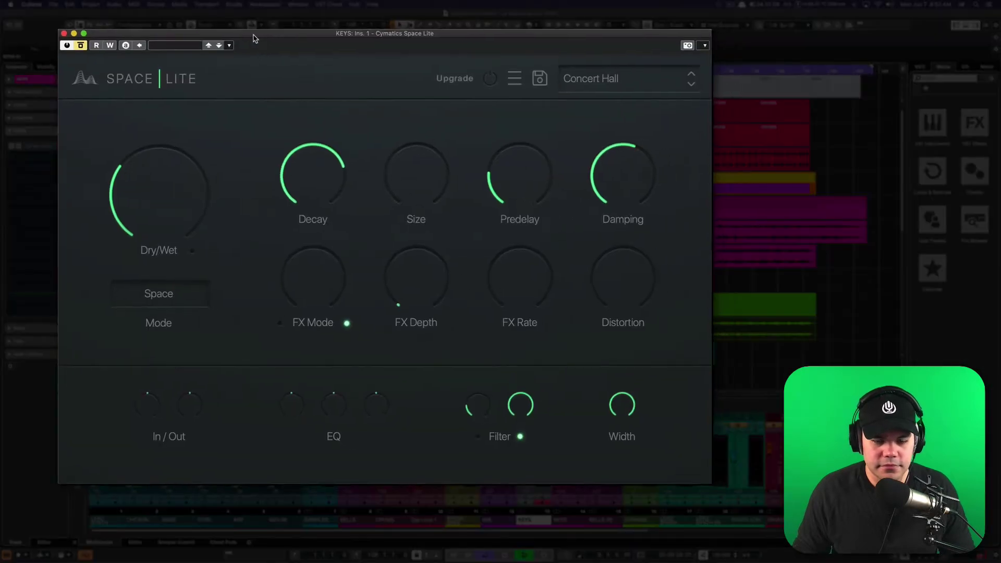
pyautogui.click(81, 47)
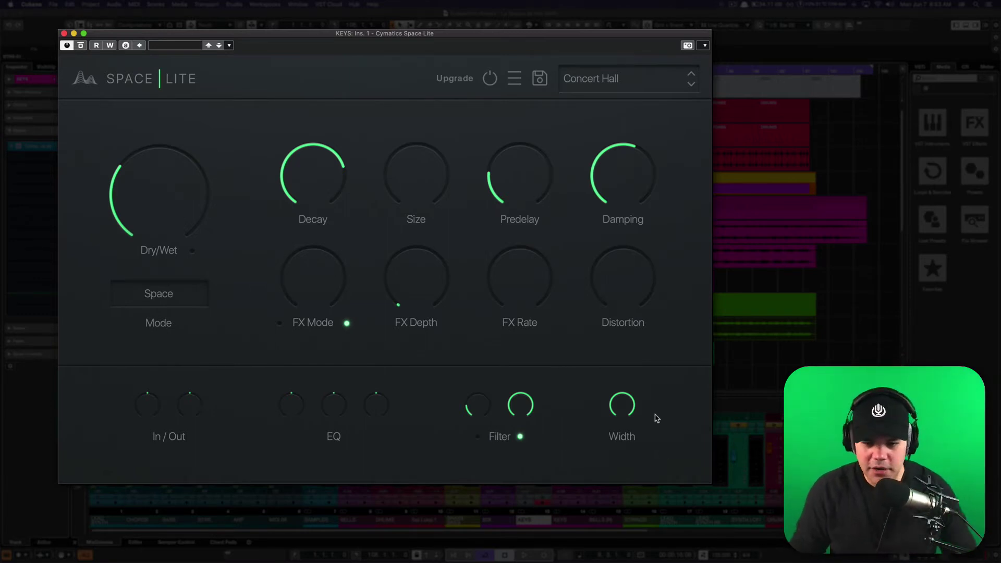
# Try out the reverb's stereo Width control and return it to 100%
pyautogui.moveTo(618, 409)
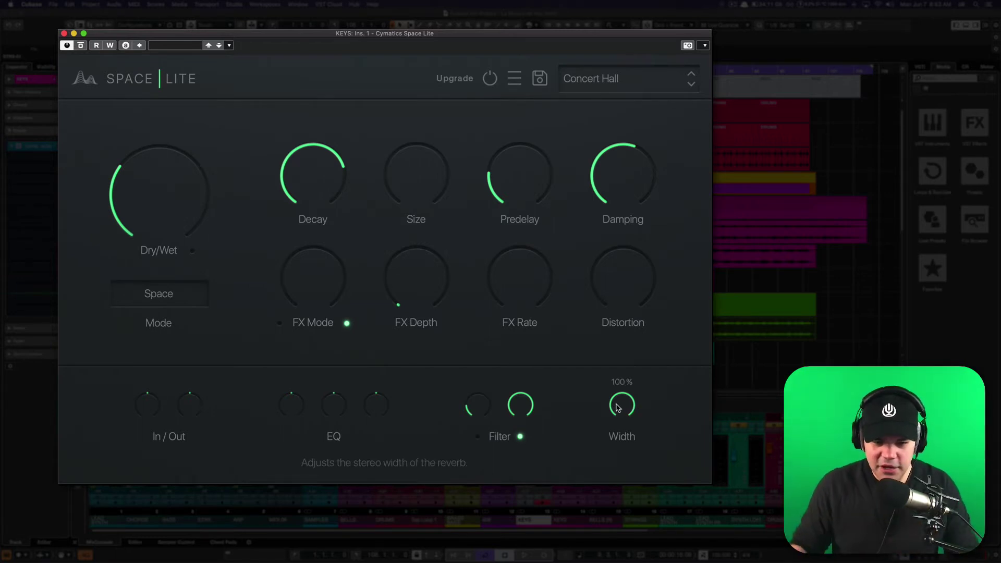
pyautogui.moveTo(616, 408)
pyautogui.mouseDown()
pyautogui.moveTo(628, 449)
pyautogui.moveTo(626, 411)
pyautogui.mouseUp()
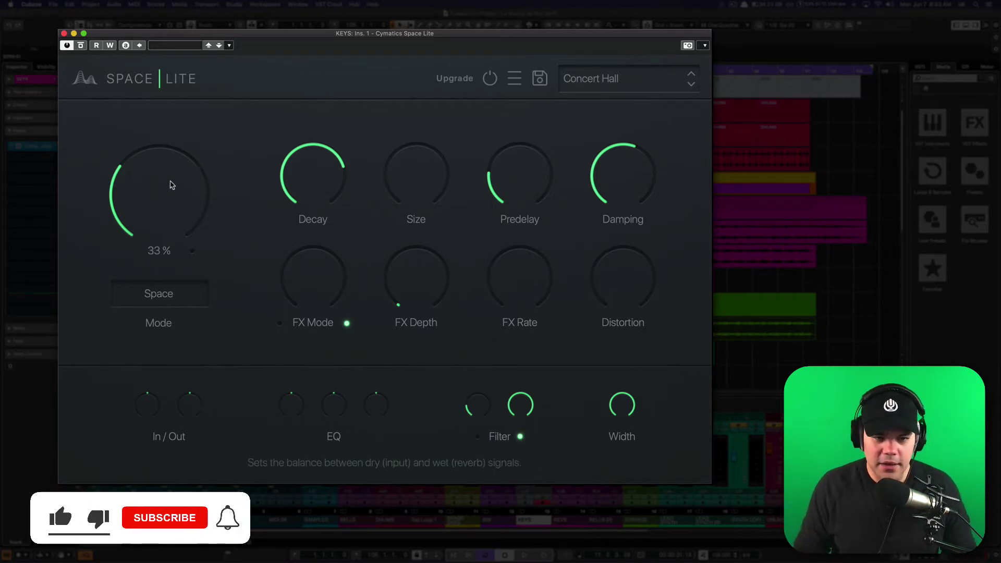
# Audition the reverb balance on the playing track, sweeping Dry/Wet up to 100%, down to 21% and settling at 34%
pyautogui.moveTo(177, 198)
pyautogui.mouseDown()
pyautogui.moveTo(172, 207)
pyautogui.moveTo(219, 91)
pyautogui.moveTo(158, 228)
pyautogui.moveTo(163, 161)
pyautogui.moveTo(181, 120)
pyautogui.moveTo(165, 204)
pyautogui.mouseUp()
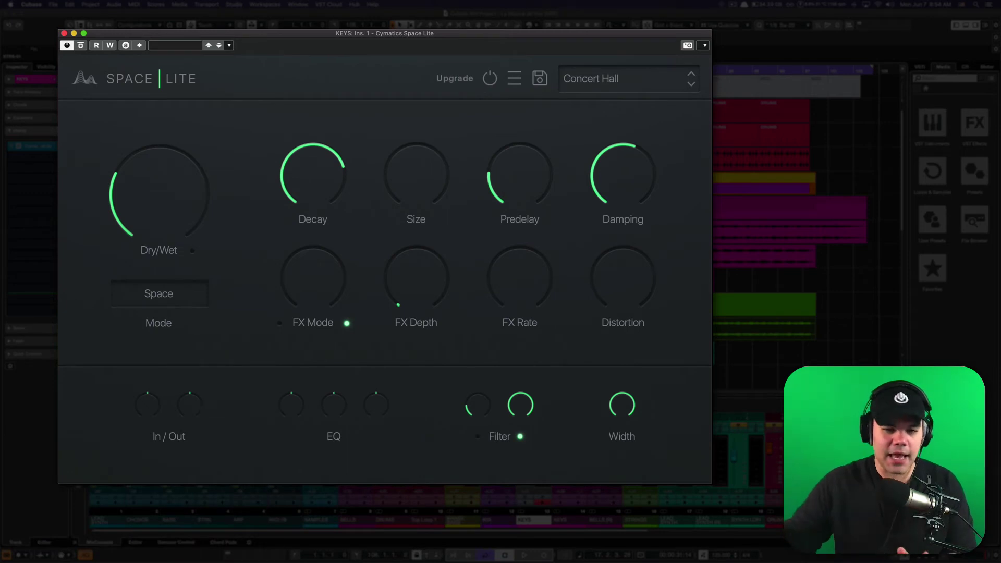
pyautogui.moveTo(161, 192); pyautogui.dragTo(239, 55)
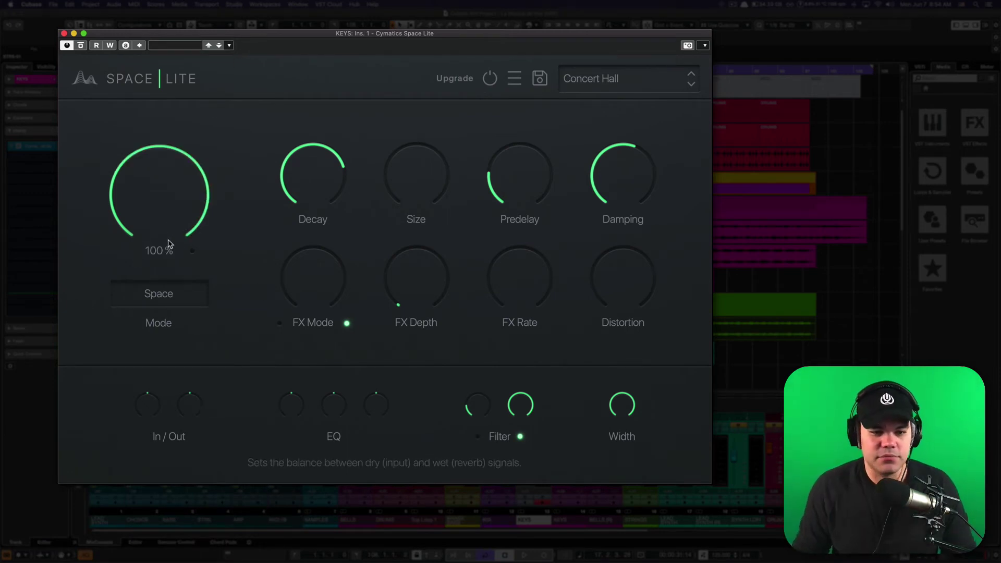
pyautogui.press('space')
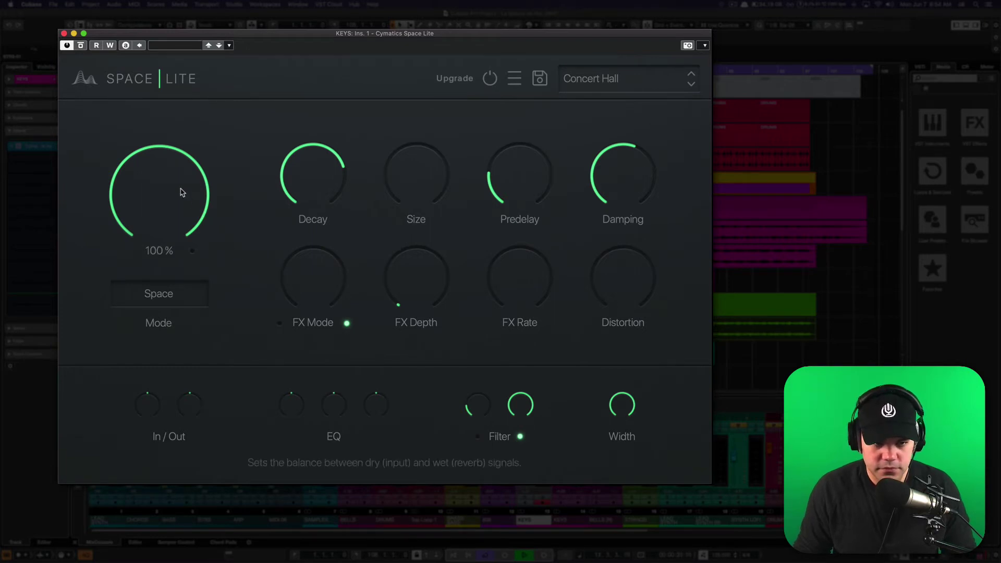
pyautogui.moveTo(179, 192); pyautogui.dragTo(175, 275)
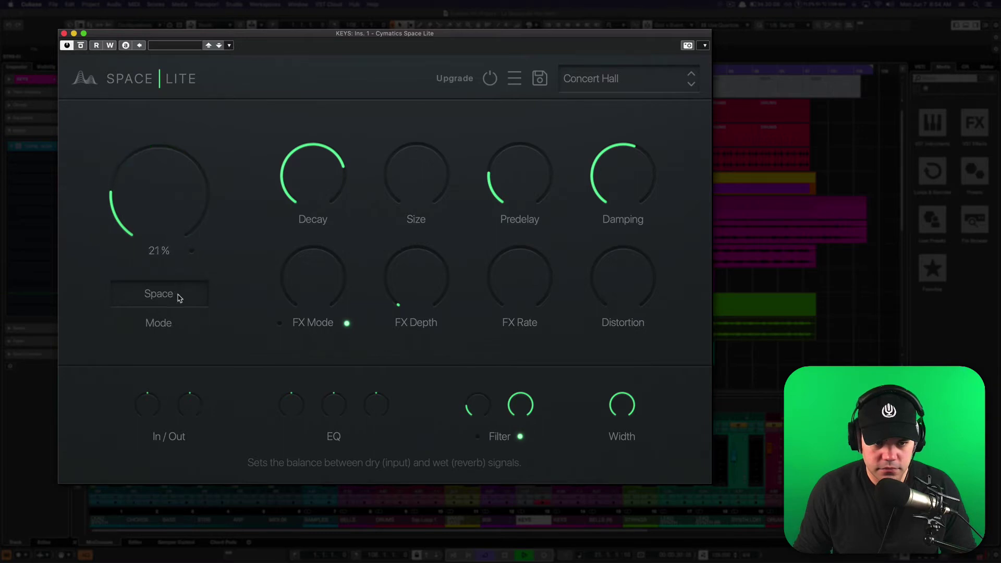
pyautogui.moveTo(162, 207); pyautogui.dragTo(168, 191)
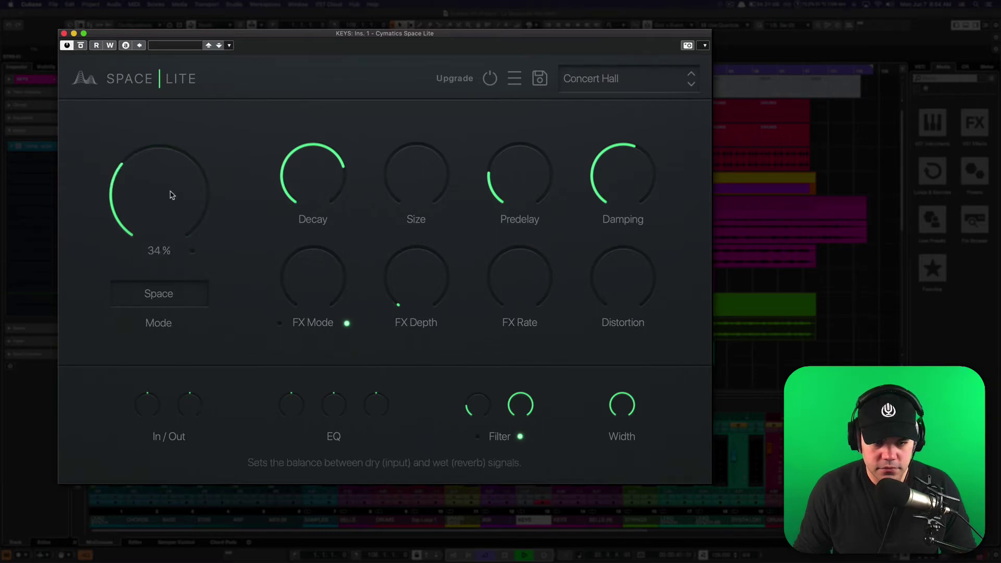
pyautogui.press('space')
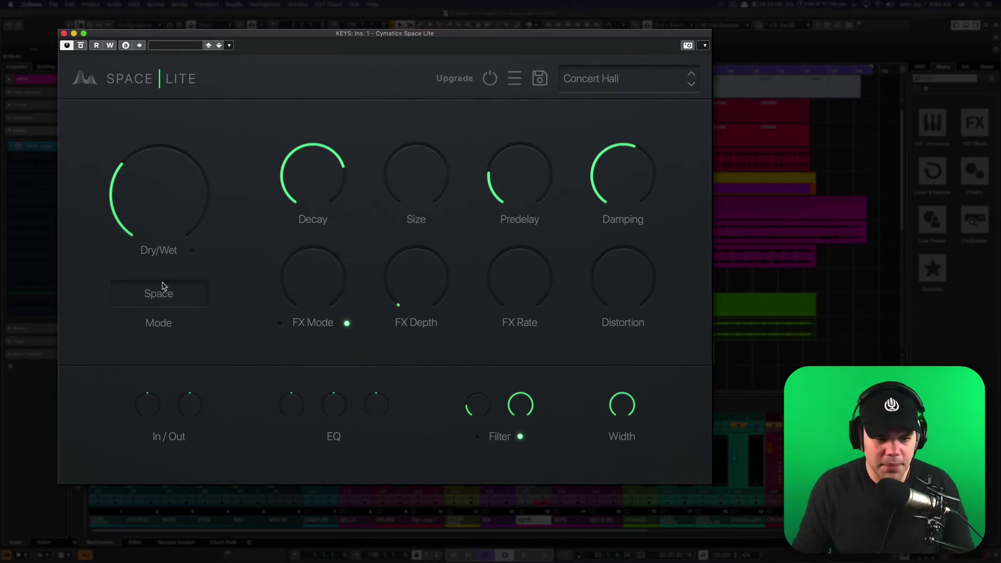
# Browse the available reverb modes and keep Space selected
pyautogui.click(161, 304)
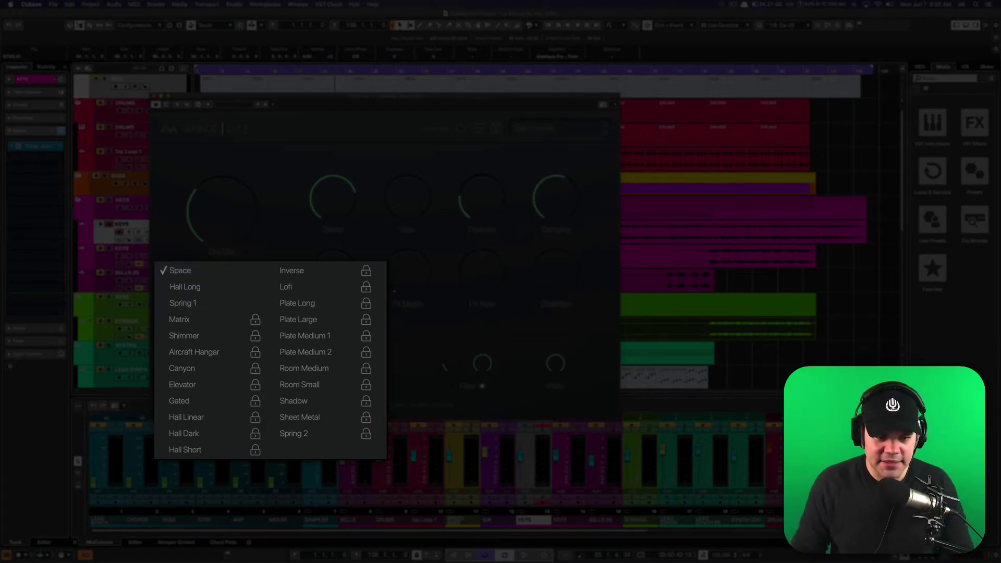
pyautogui.click(155, 332)
pyautogui.click(159, 293)
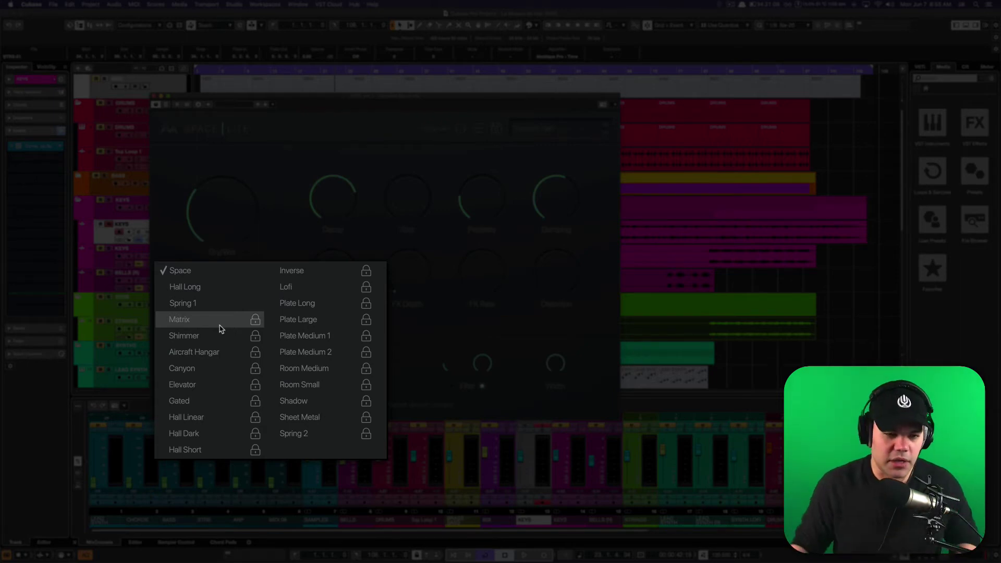
pyautogui.click(177, 271)
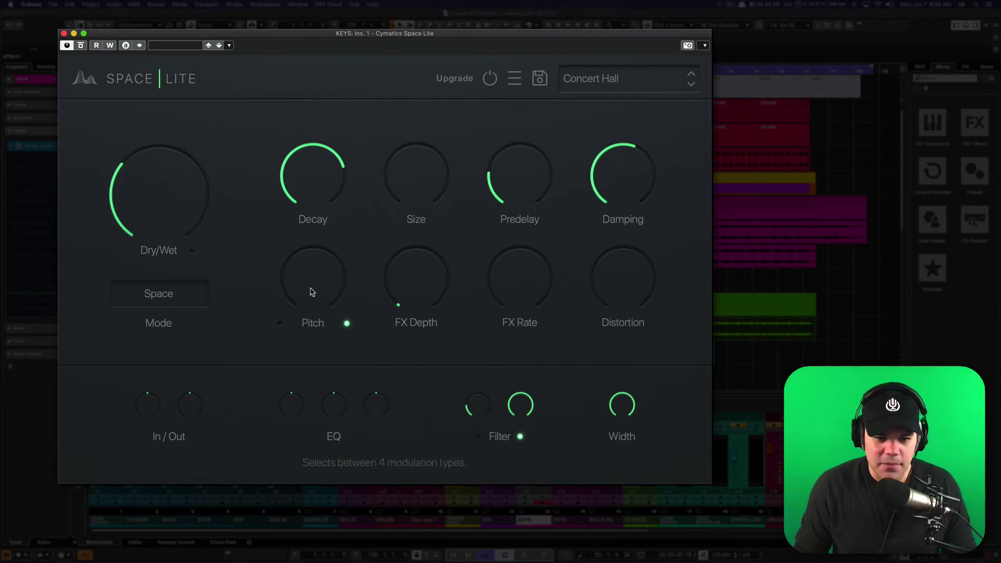
# Try the FX Depth, FX Rate and Distortion controls, returning FX Rate to 0.050 Hz
pyautogui.moveTo(440, 295)
pyautogui.mouseDown()
pyautogui.moveTo(437, 233)
pyautogui.moveTo(424, 297)
pyautogui.moveTo(416, 261)
pyautogui.moveTo(425, 302)
pyautogui.mouseUp()
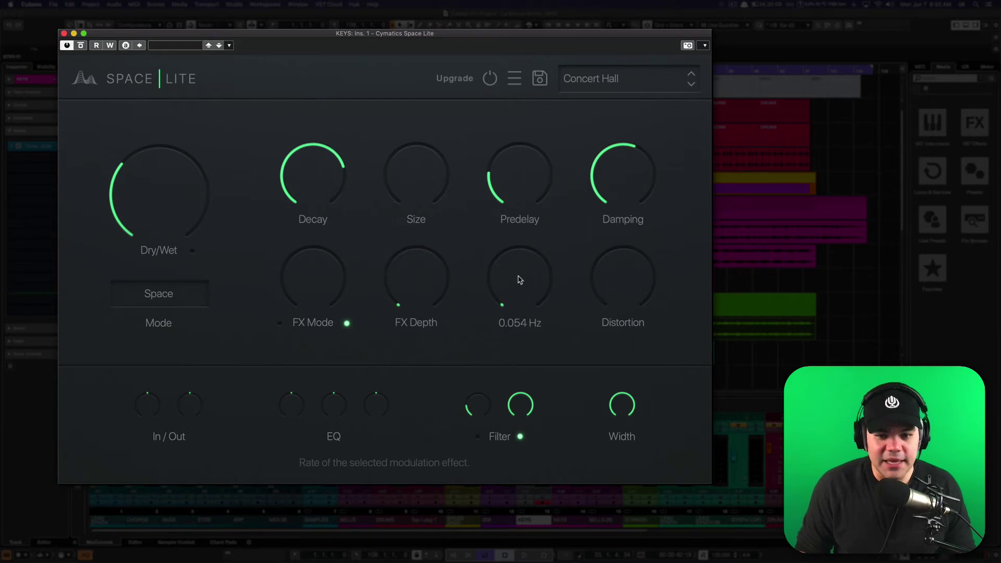
pyautogui.moveTo(519, 280); pyautogui.dragTo(531, 305)
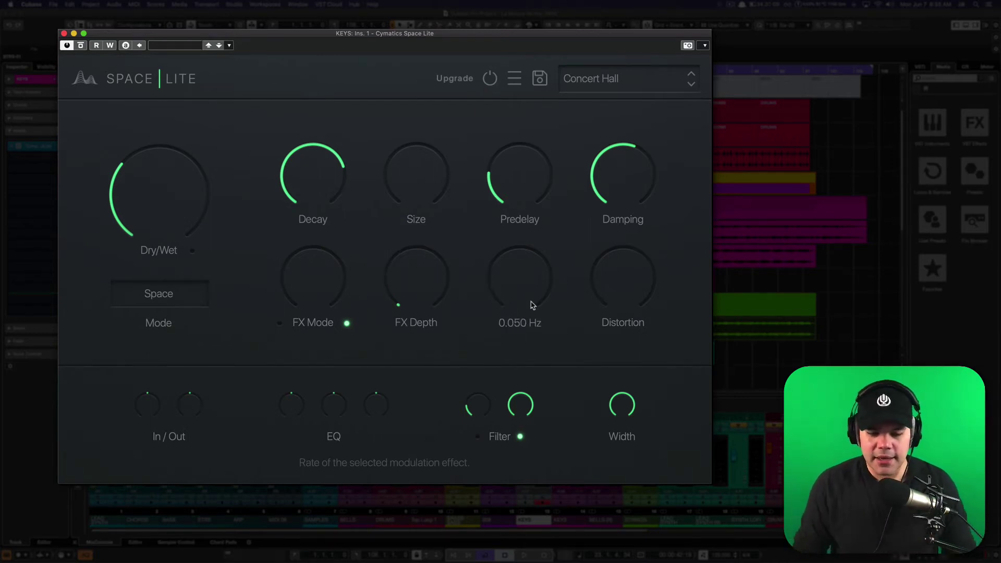
pyautogui.moveTo(638, 286); pyautogui.dragTo(645, 310)
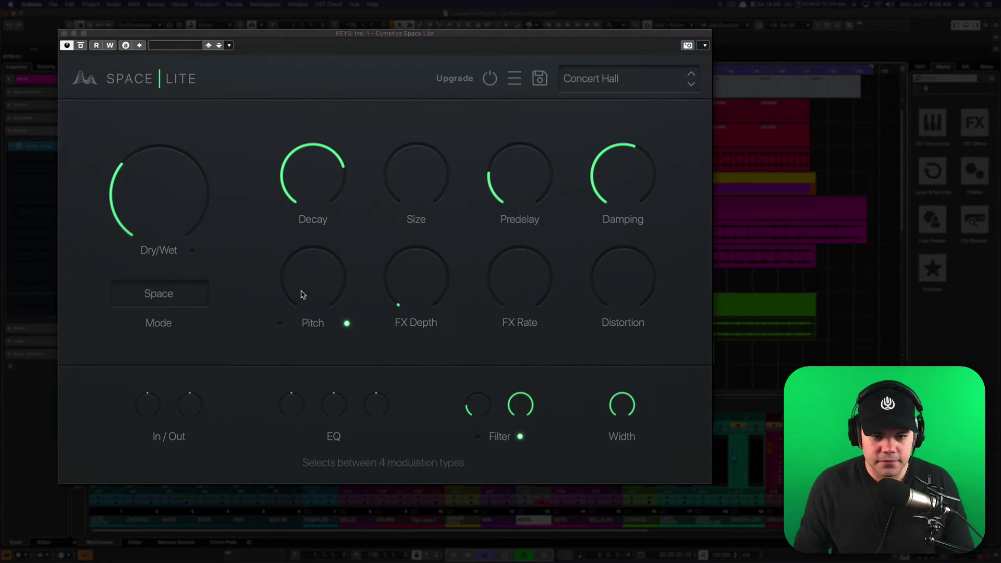
# Audition the Pitch modulation on the playing track with FX Depth at 45% and a faster FX Rate, and reduce both
pyautogui.click(320, 291)
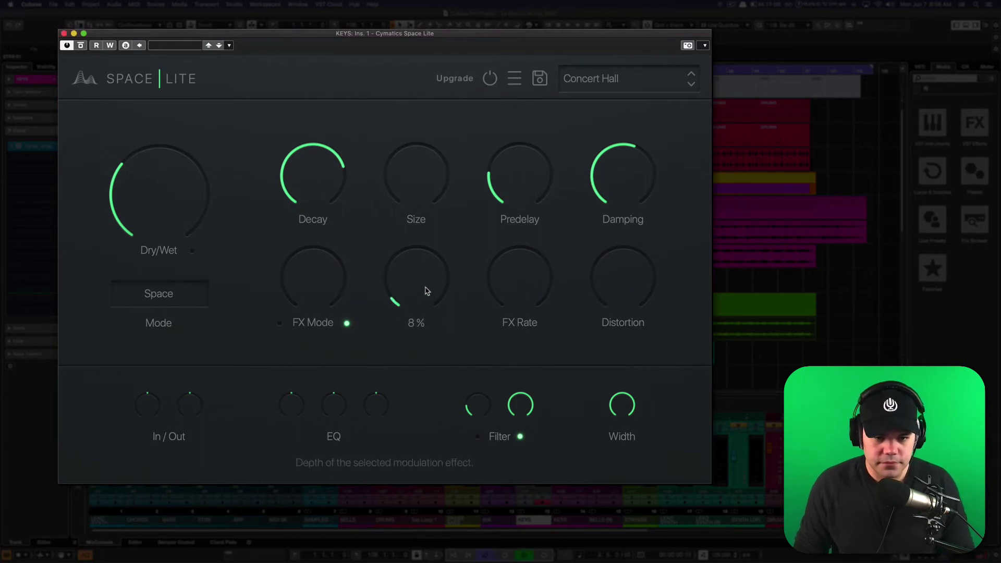
pyautogui.moveTo(426, 290); pyautogui.dragTo(438, 235)
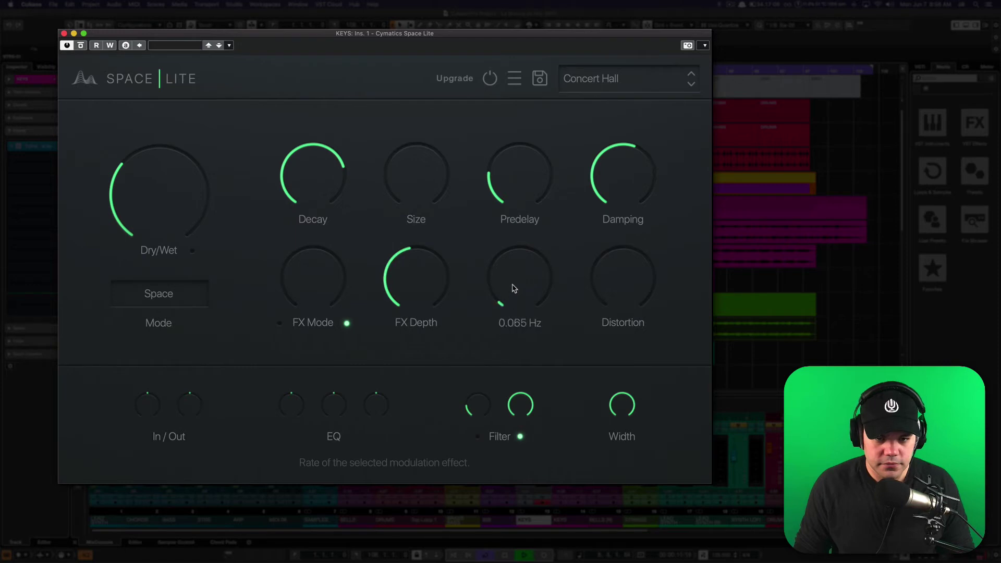
pyautogui.moveTo(513, 288)
pyautogui.mouseDown()
pyautogui.moveTo(521, 248)
pyautogui.moveTo(532, 286)
pyautogui.mouseUp()
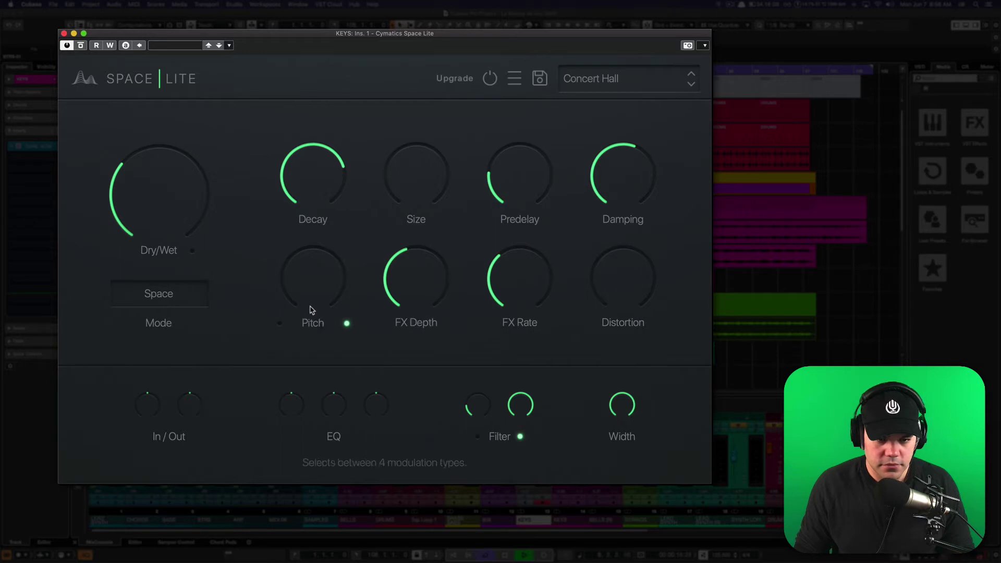
pyautogui.moveTo(315, 294)
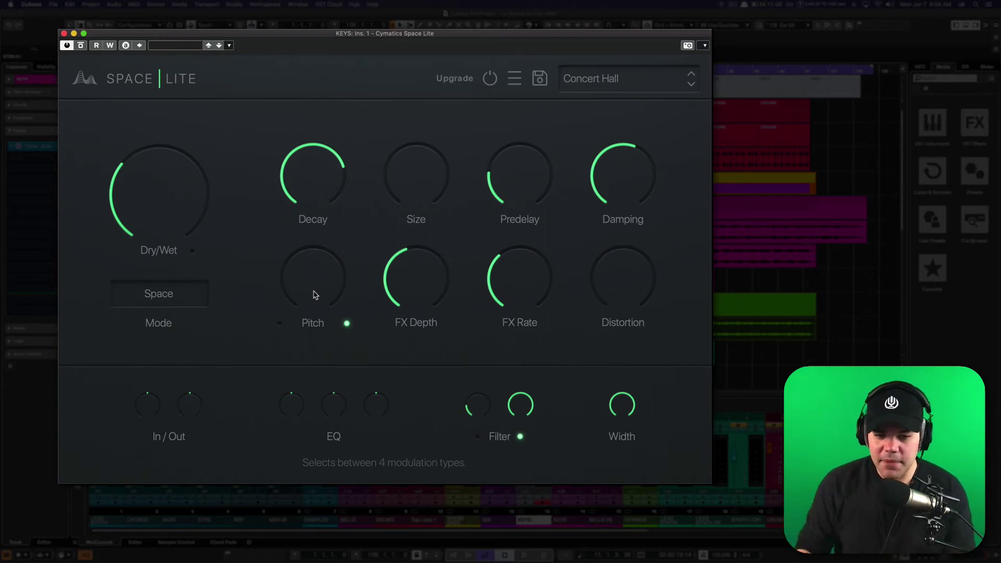
pyautogui.moveTo(531, 274)
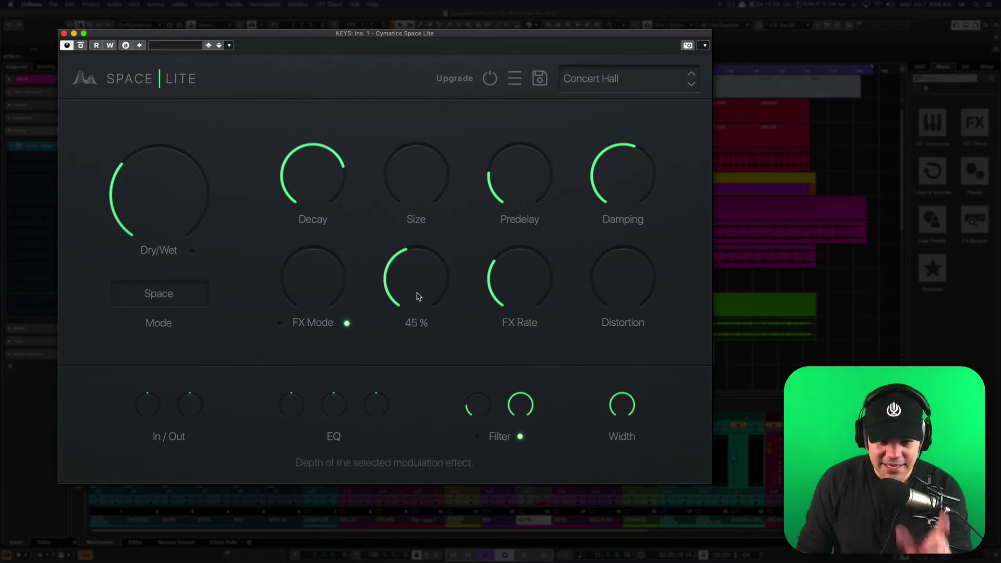
pyautogui.moveTo(416, 292); pyautogui.dragTo(417, 337)
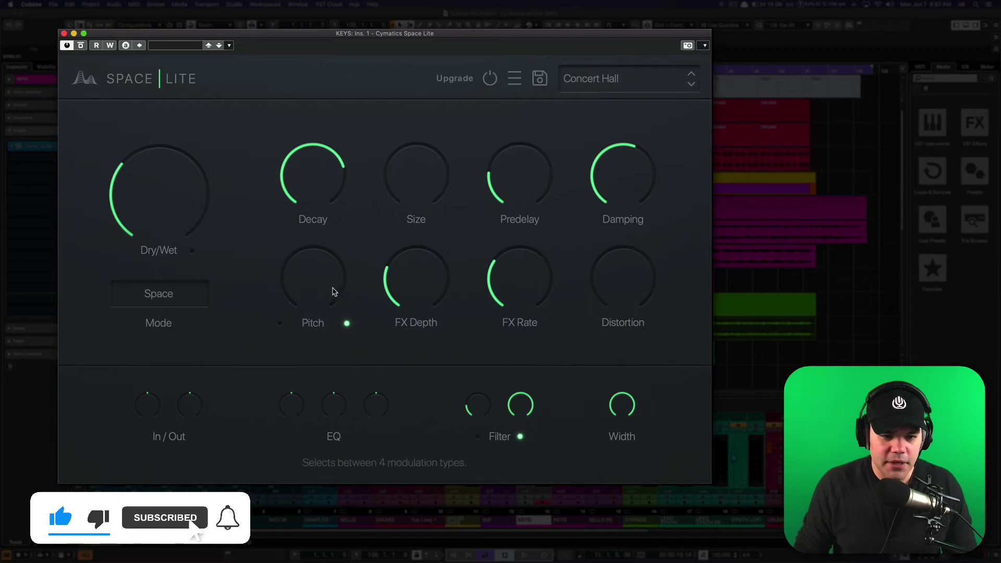
# Switch the modulation type to Chorus, raising FX Depth to 68% and slowing FX Rate slightly
pyautogui.moveTo(333, 290); pyautogui.dragTo(333, 261)
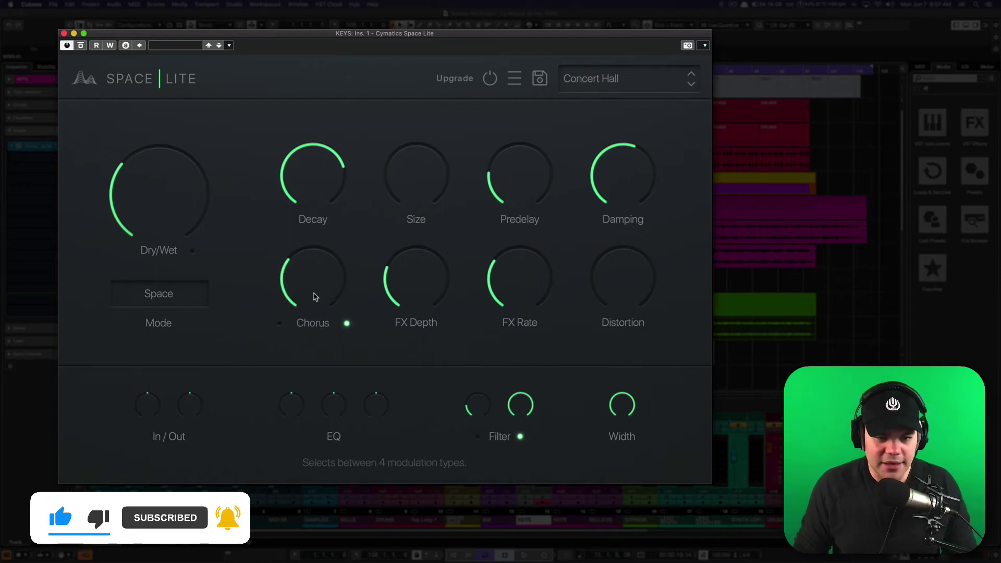
pyautogui.moveTo(420, 291); pyautogui.dragTo(420, 258)
pyautogui.moveTo(536, 281)
pyautogui.mouseDown()
pyautogui.moveTo(532, 255)
pyautogui.moveTo(525, 295)
pyautogui.mouseUp()
pyautogui.moveTo(438, 290); pyautogui.dragTo(437, 264)
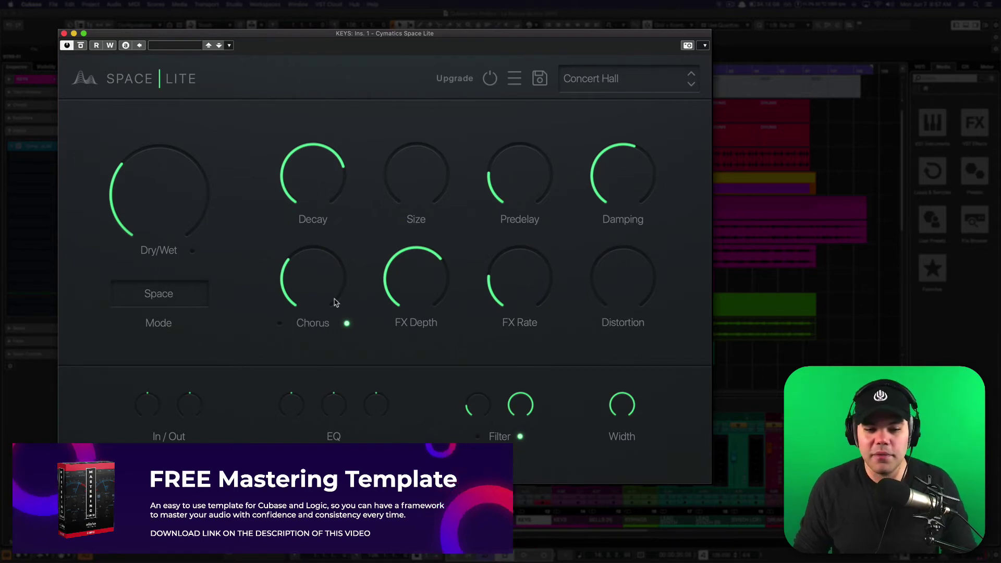
# Select the modulation type after Chorus, raise FX Rate slightly, and sweep FX Depth to 100% before setting it to 47%
pyautogui.moveTo(324, 281); pyautogui.dragTo(315, 278)
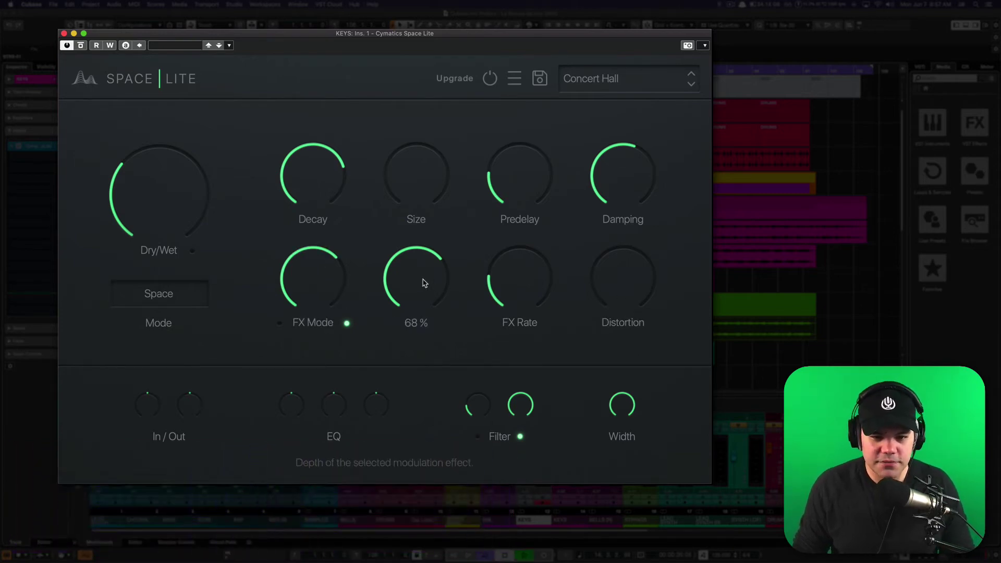
pyautogui.moveTo(511, 283)
pyautogui.mouseDown()
pyautogui.moveTo(521, 247)
pyautogui.moveTo(517, 275)
pyautogui.mouseUp()
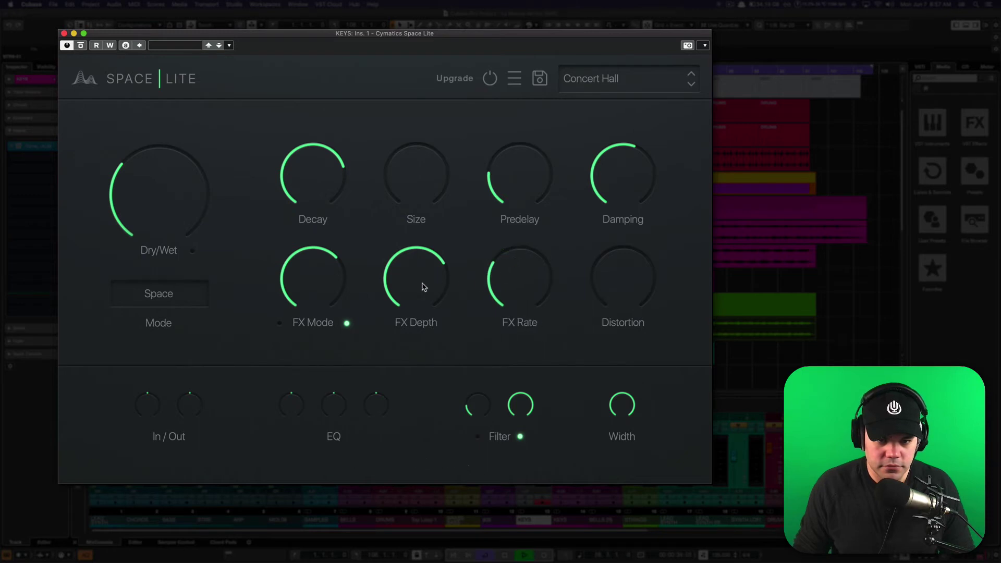
pyautogui.moveTo(422, 284); pyautogui.dragTo(436, 189)
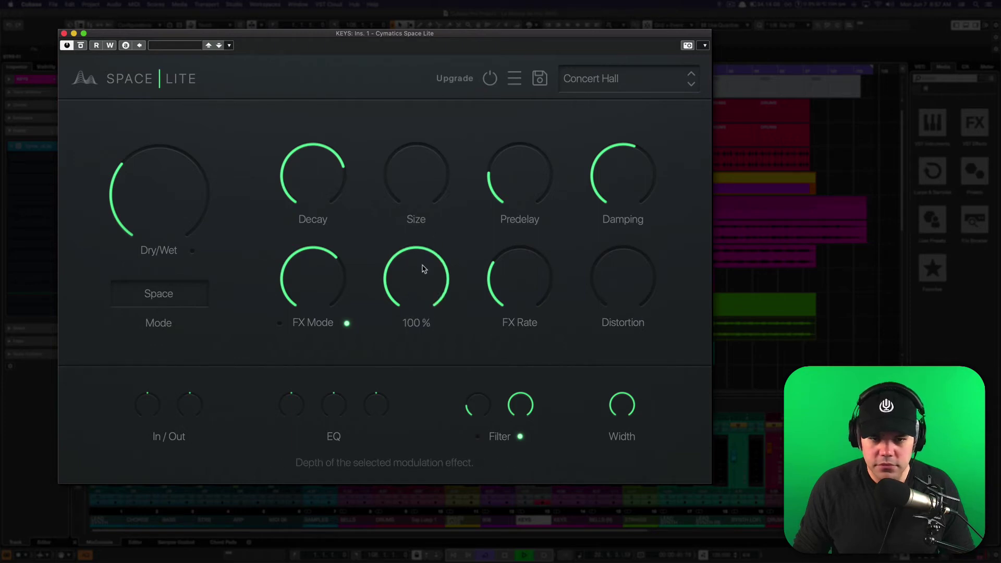
pyautogui.moveTo(421, 269); pyautogui.dragTo(342, 313)
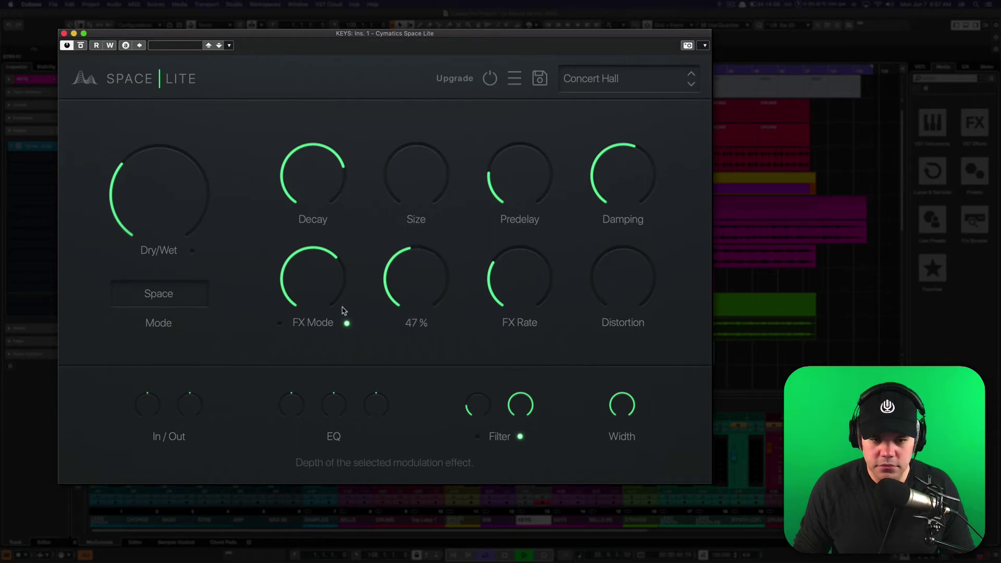
# Audition the Phaser modulation with FX Depth at about 42%, sweeping FX Rate up to 5.0 Hz and back down to about 1.05 Hz
pyautogui.click(320, 286)
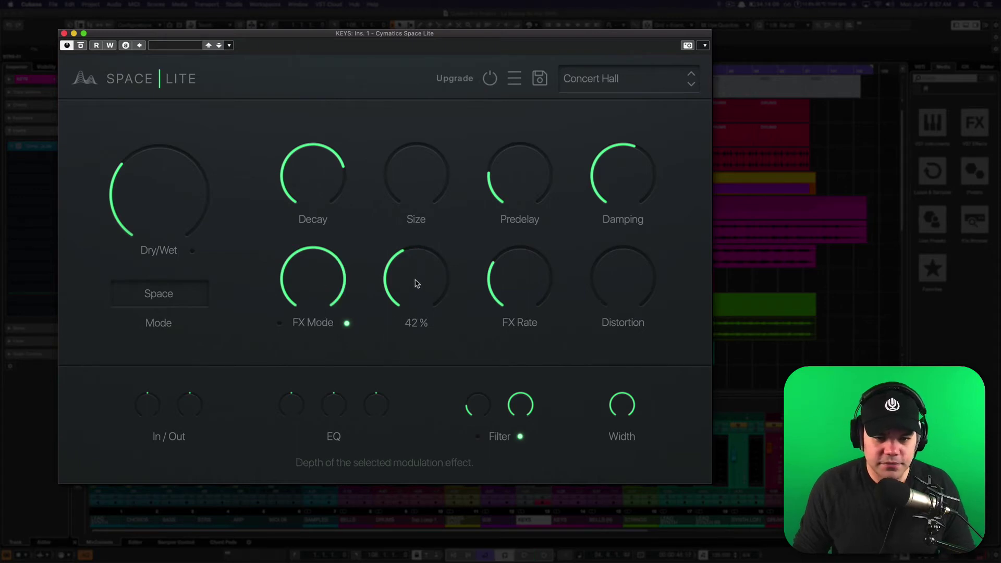
pyautogui.moveTo(524, 286); pyautogui.dragTo(565, 187)
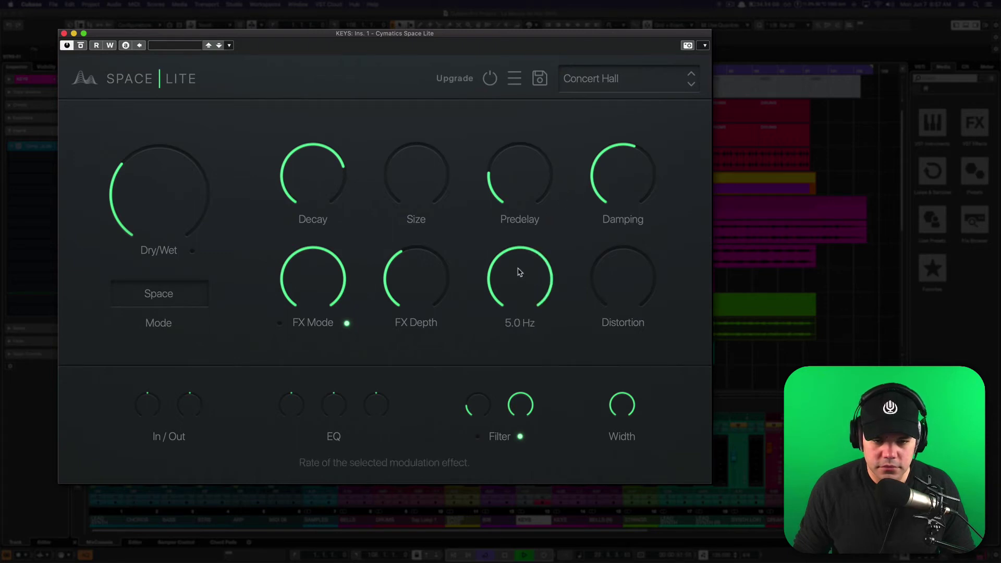
pyautogui.moveTo(518, 271); pyautogui.dragTo(514, 346)
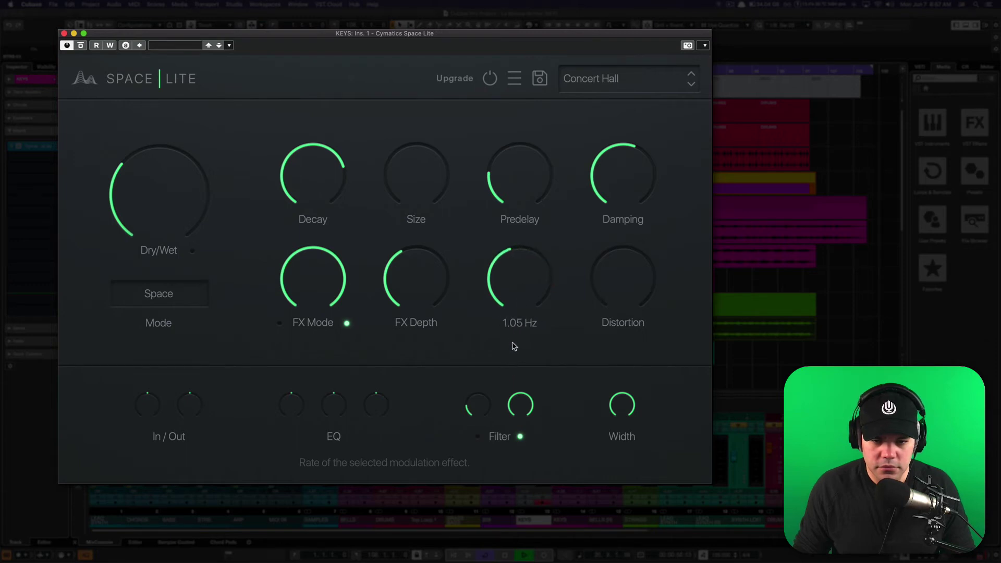
pyautogui.moveTo(511, 306); pyautogui.dragTo(511, 305)
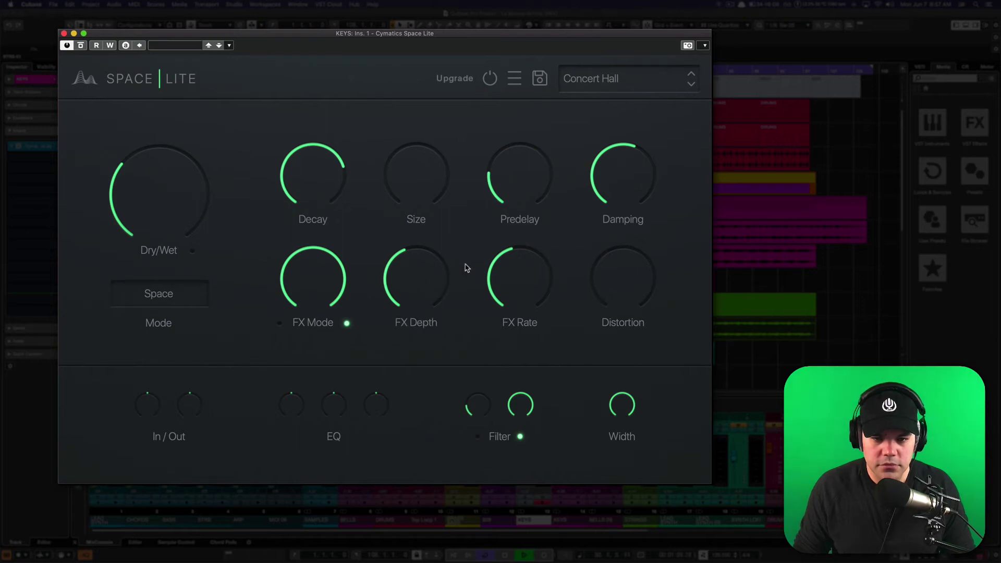
# Reset FX Mode, FX Depth and FX Rate to their default values
pyautogui.moveTo(316, 285)
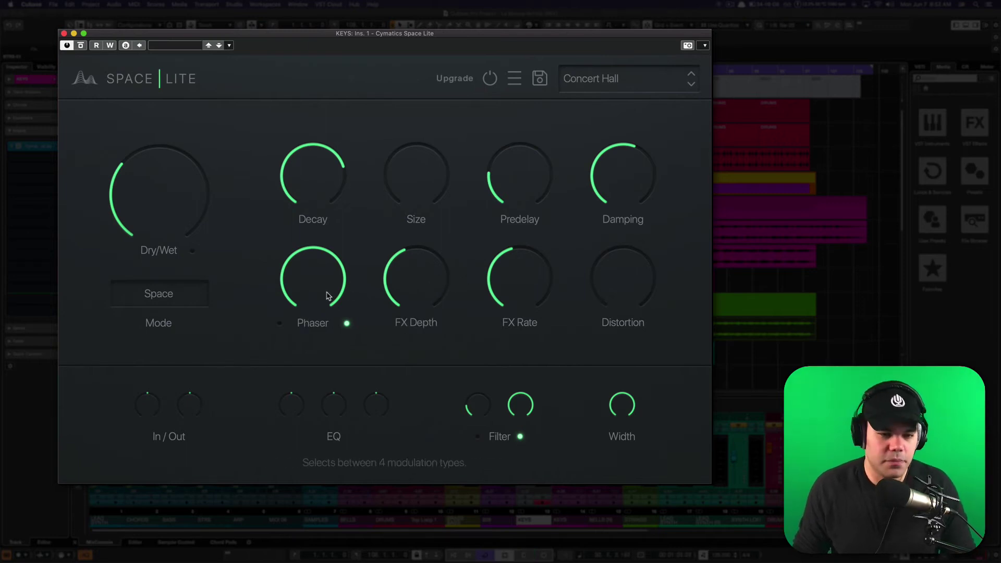
pyautogui.doubleClick(298, 276)
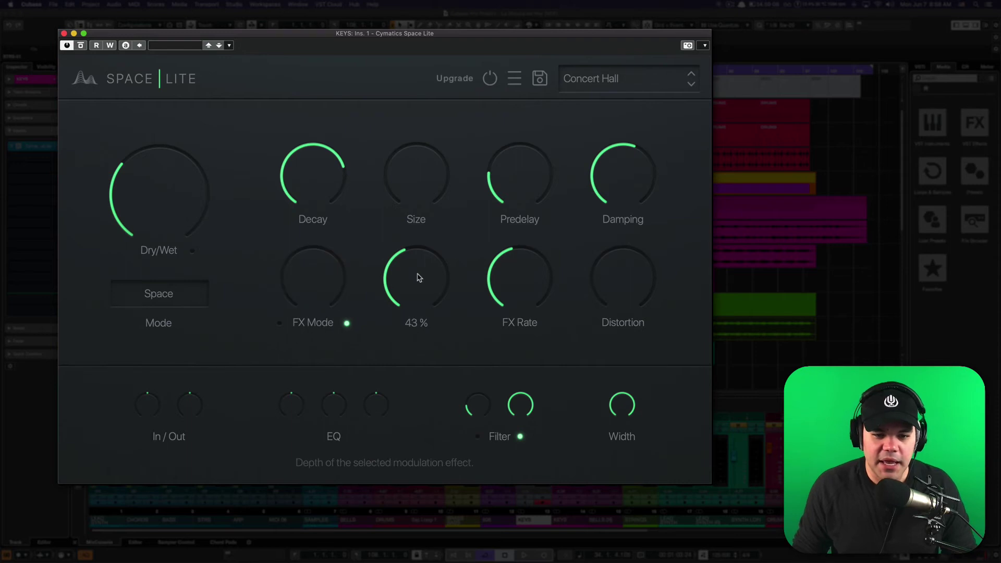
pyautogui.doubleClick(417, 278)
pyautogui.doubleClick(509, 278)
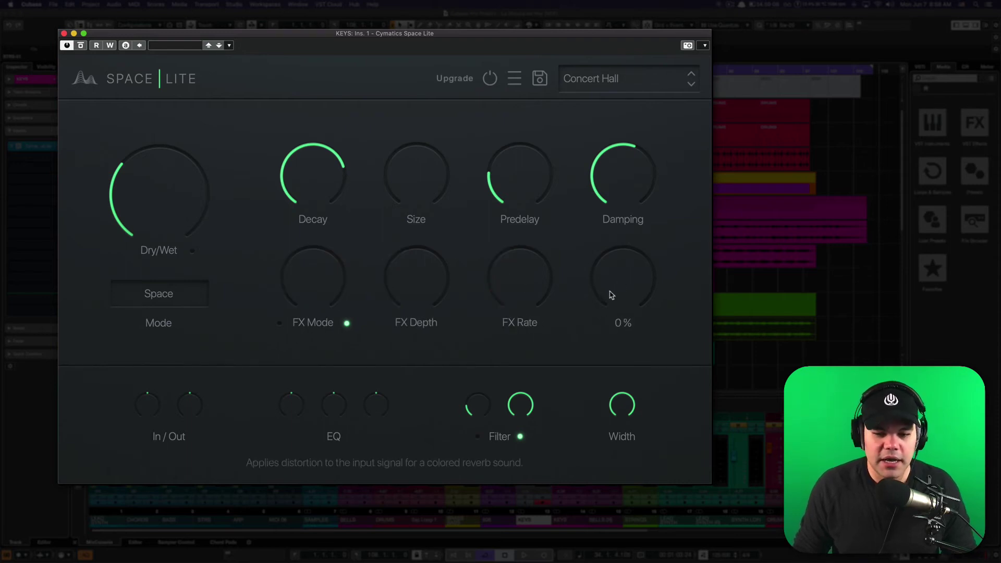
# Play the track and audition the Distortion control by sweeping it up, settling at 20%
pyautogui.press('space')
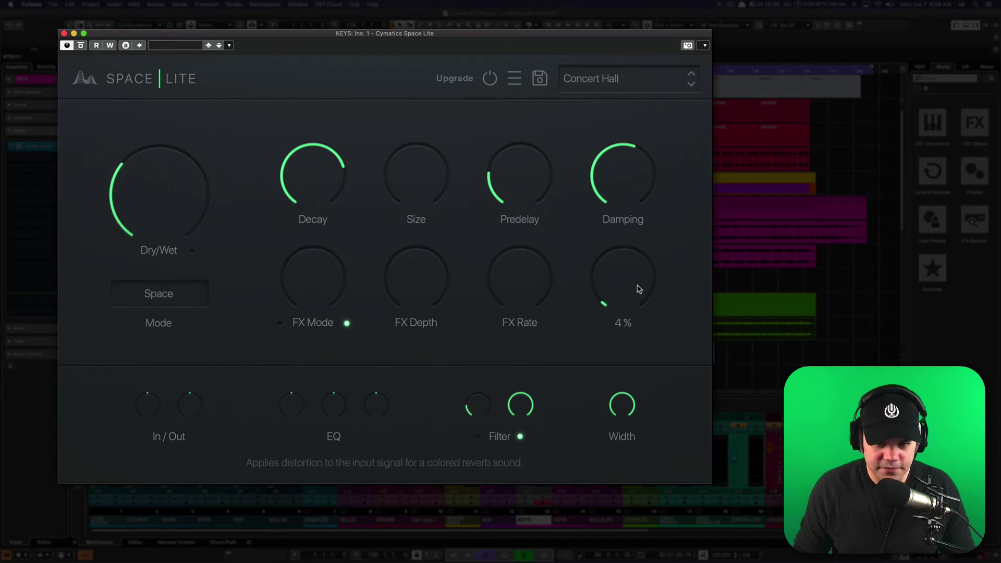
pyautogui.moveTo(638, 288); pyautogui.dragTo(669, 175)
pyautogui.moveTo(642, 255); pyautogui.dragTo(611, 372)
pyautogui.moveTo(624, 271)
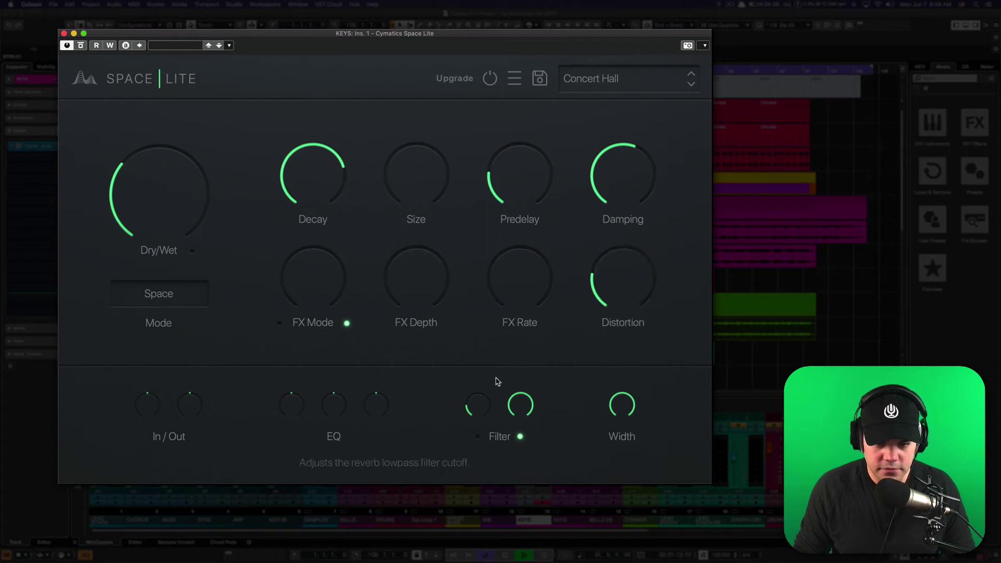
# Select the Phaser modulation with FX Depth at 41% and FX Rate at 0.608 Hz
pyautogui.moveTo(309, 272); pyautogui.dragTo(317, 219)
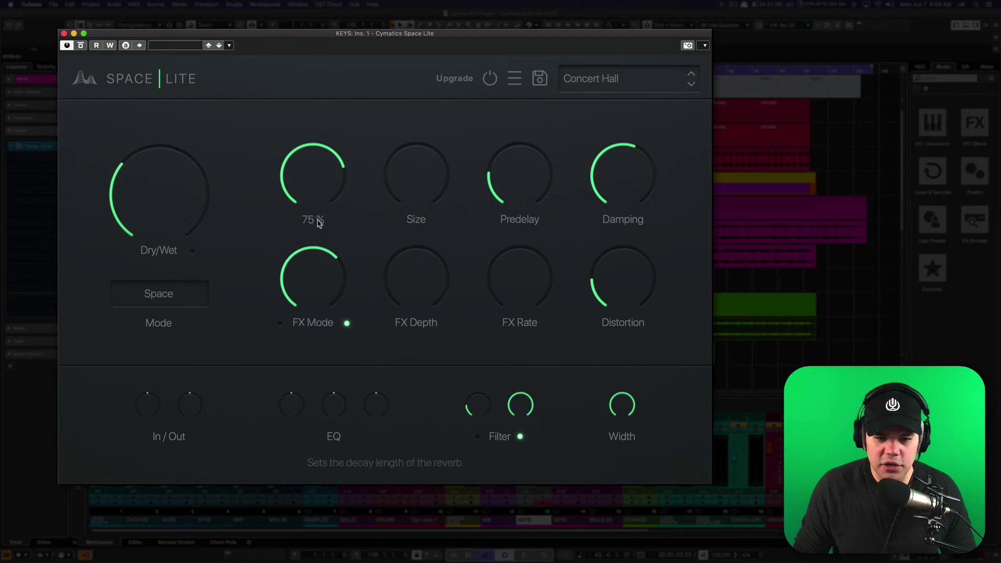
pyautogui.scroll(1, 317, 279)
pyautogui.moveTo(436, 282); pyautogui.dragTo(436, 225)
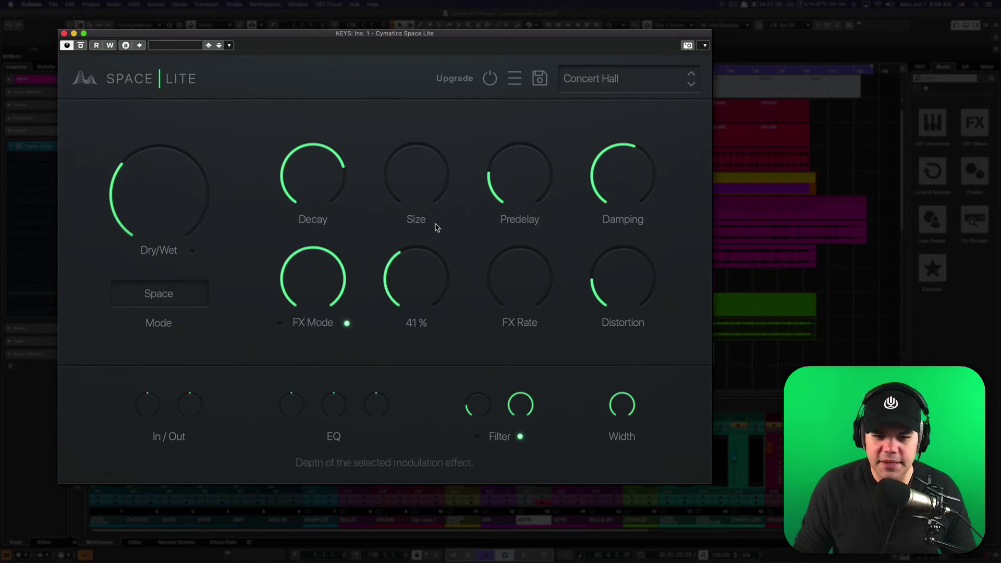
pyautogui.moveTo(525, 299); pyautogui.dragTo(532, 253)
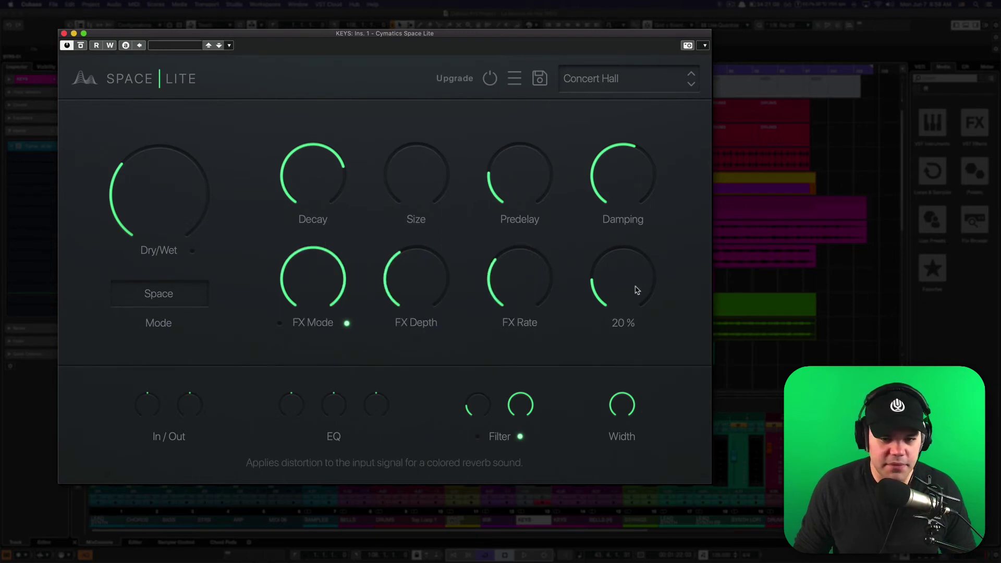
# Set Distortion to 21%, raise FX Depth slightly and slow FX Rate a little while the track plays
pyautogui.moveTo(631, 303)
pyautogui.mouseDown()
pyautogui.moveTo(621, 281)
pyautogui.moveTo(623, 293)
pyautogui.mouseUp()
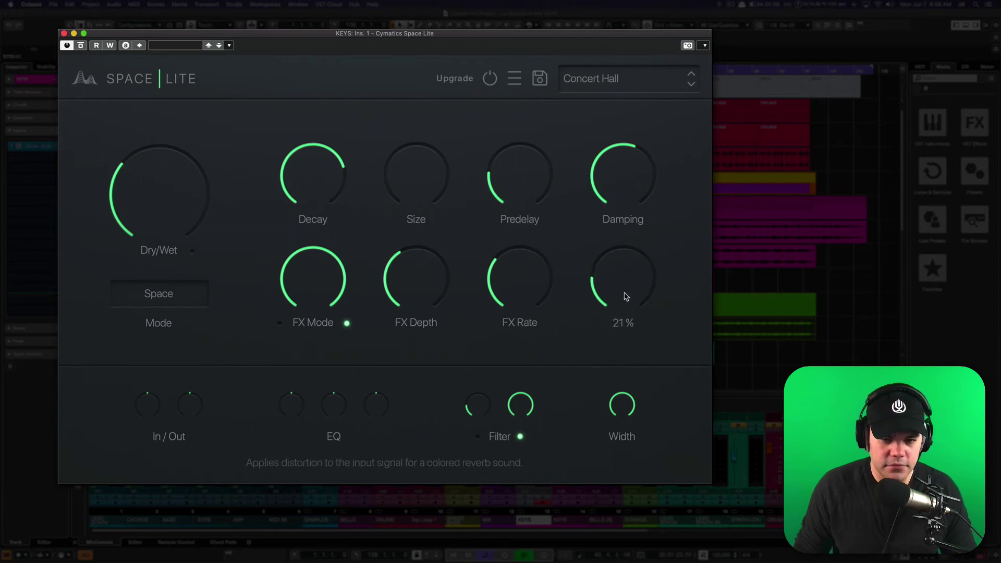
pyautogui.moveTo(425, 279); pyautogui.dragTo(424, 267)
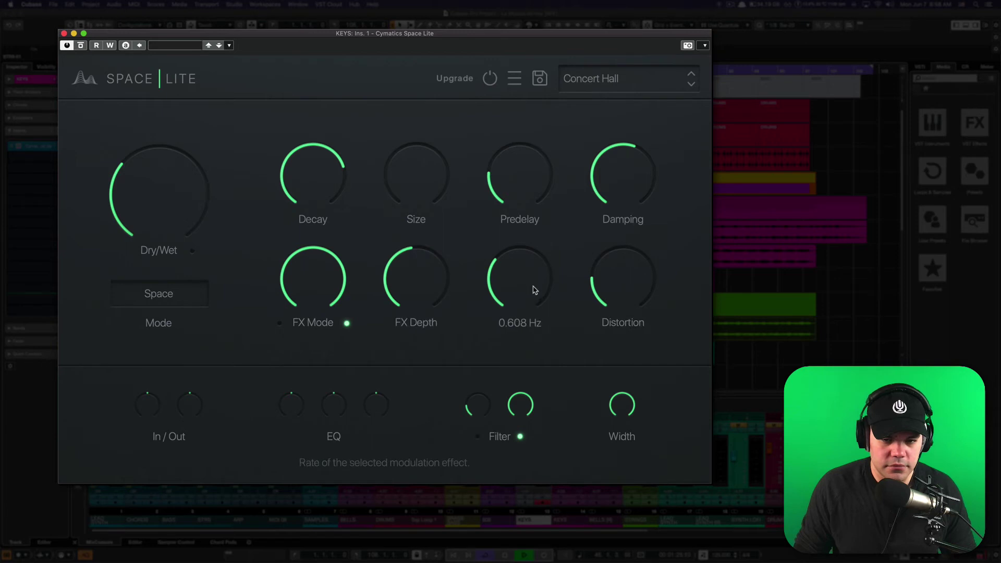
pyautogui.moveTo(532, 286); pyautogui.dragTo(532, 294)
# Try Flanger and settle on Chorus modulation, slowing FX Rate to about 0.33 Hz and reducing FX Depth and Distortion slightly
pyautogui.moveTo(319, 293); pyautogui.dragTo(317, 334)
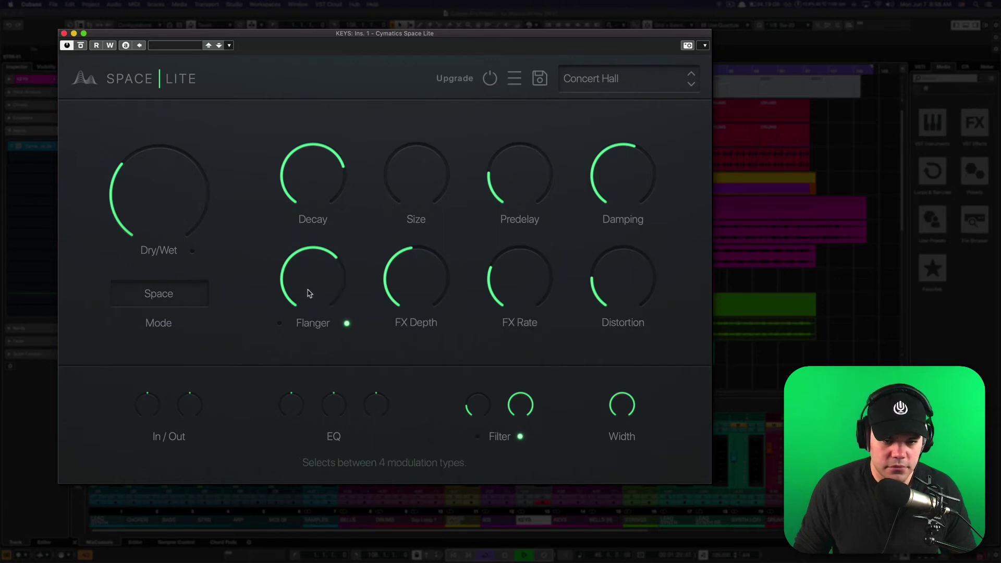
pyautogui.moveTo(307, 290); pyautogui.dragTo(309, 300)
pyautogui.moveTo(520, 278); pyautogui.dragTo(514, 291)
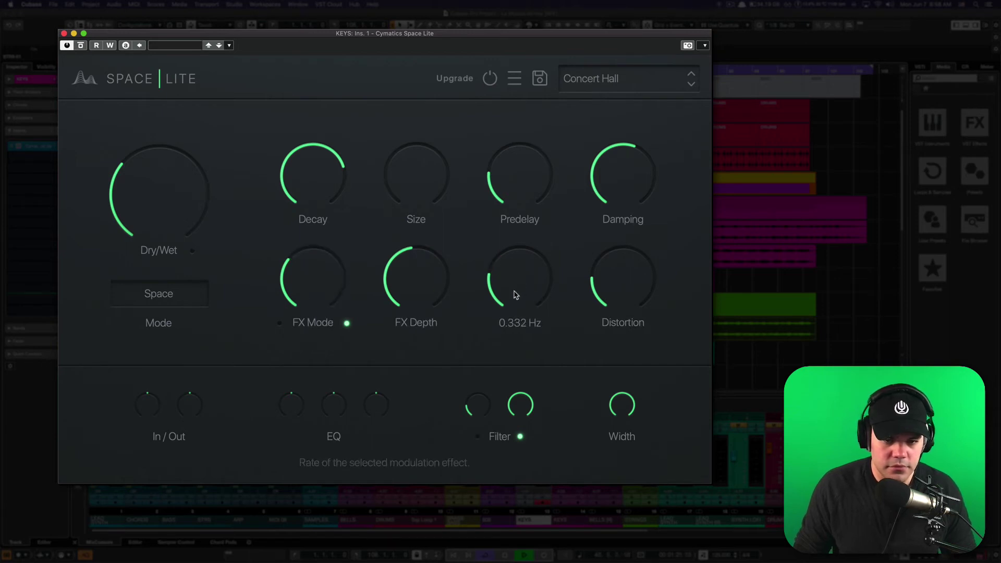
pyautogui.moveTo(417, 292); pyautogui.dragTo(417, 316)
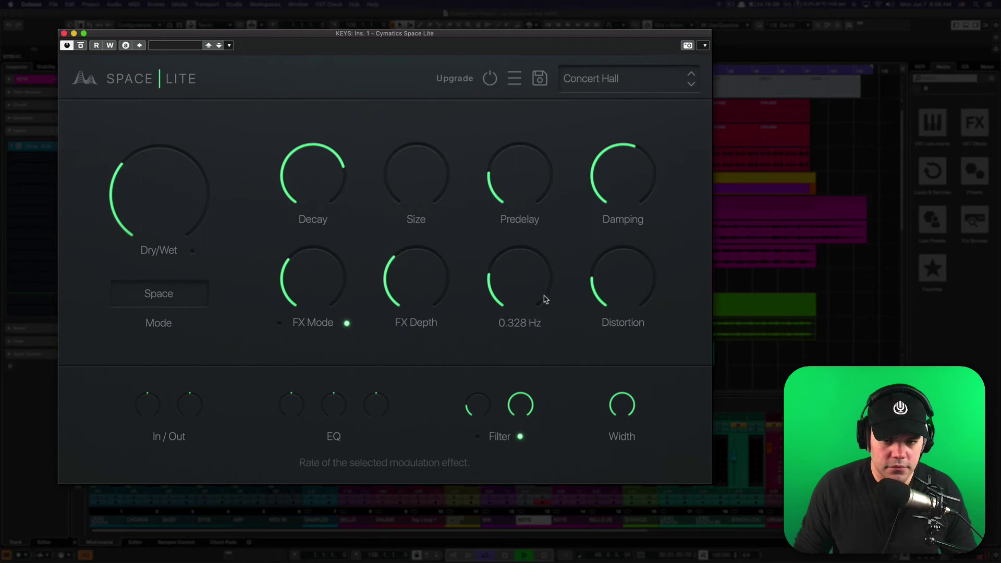
pyautogui.moveTo(608, 287); pyautogui.dragTo(609, 297)
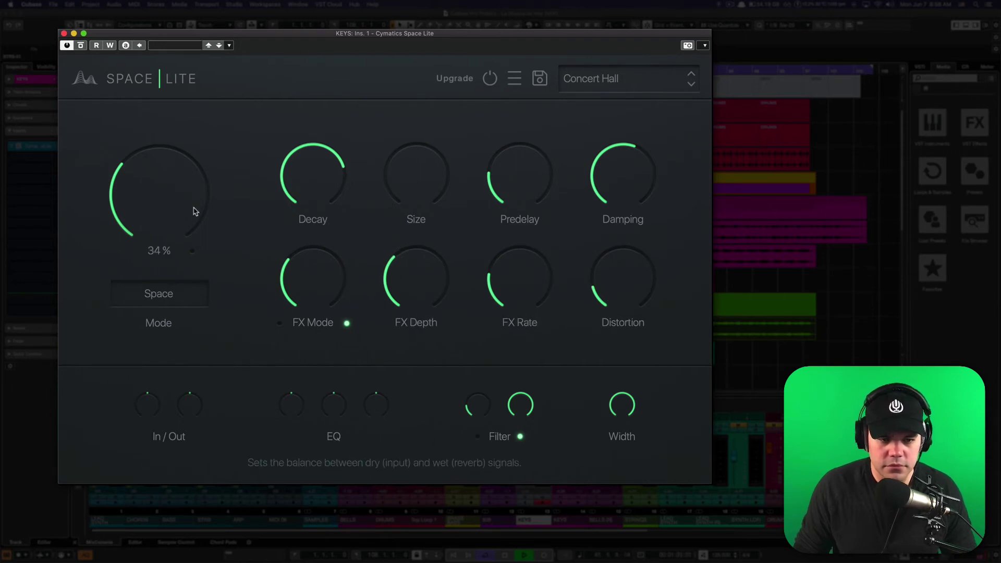
# Raise Dry/Wet slightly, and adjust the reverb filter with a higher highpass cutoff and a lower lowpass cutoff
pyautogui.moveTo(194, 212)
pyautogui.mouseDown()
pyautogui.moveTo(198, 226)
pyautogui.moveTo(197, 180)
pyautogui.moveTo(187, 201)
pyautogui.mouseUp()
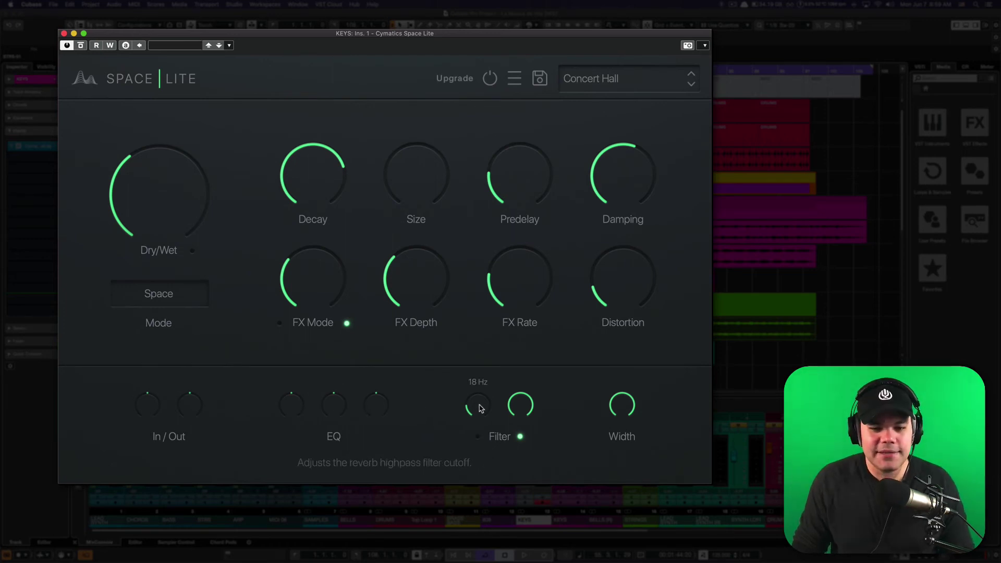
pyautogui.moveTo(481, 407); pyautogui.dragTo(483, 360)
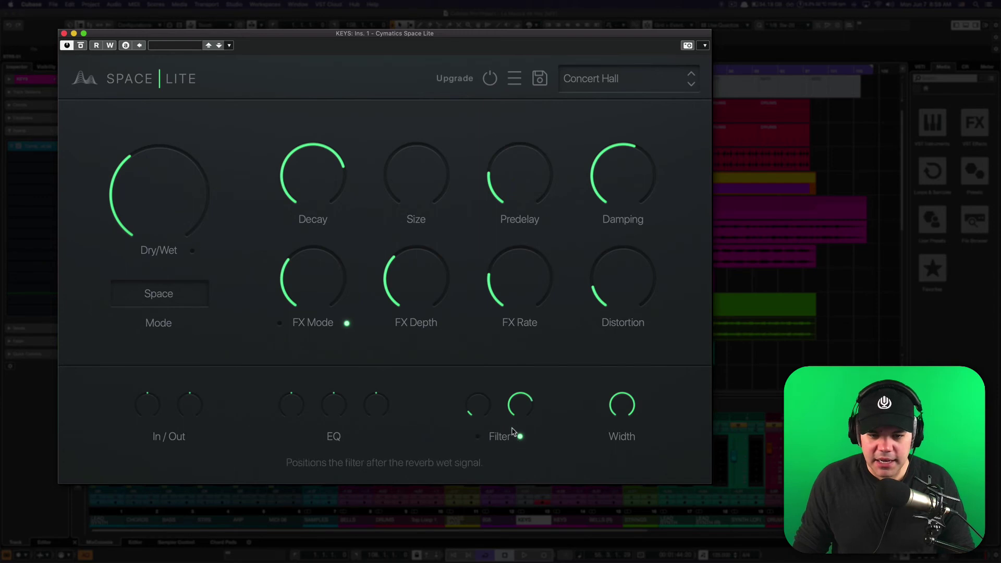
pyautogui.moveTo(478, 413)
pyautogui.mouseDown()
pyautogui.moveTo(473, 386)
pyautogui.moveTo(481, 410)
pyautogui.mouseUp()
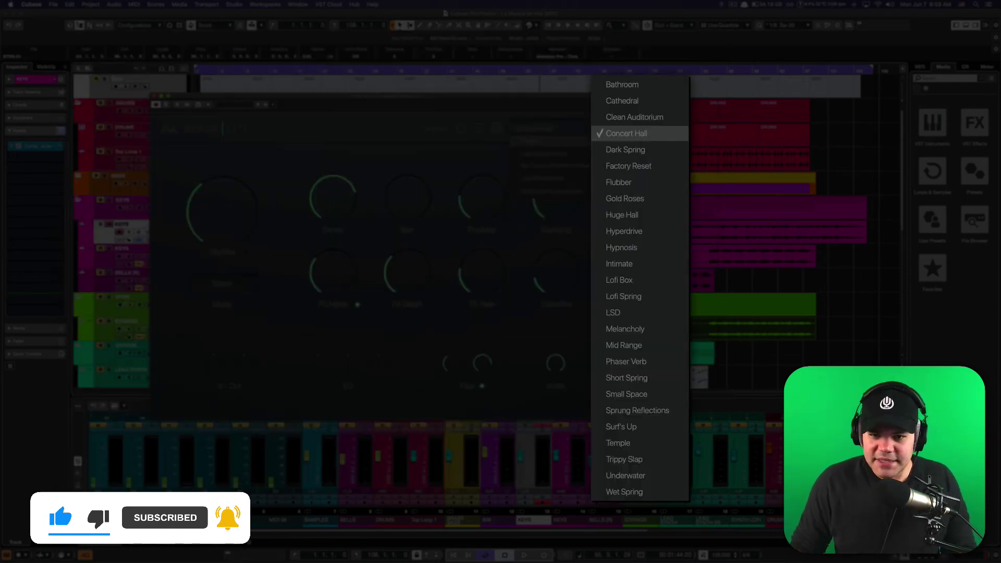
# Audition the presets after Concert Hall, including Dark Spring, Flubber, Gold Roses and Huge Hall, ending on LSD
pyautogui.click(636, 136)
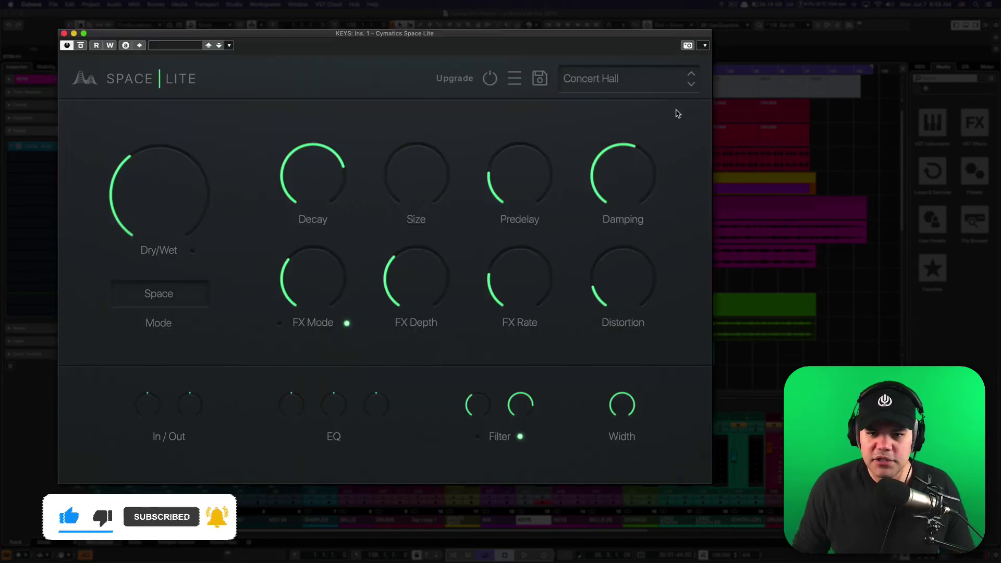
pyautogui.click(691, 83)
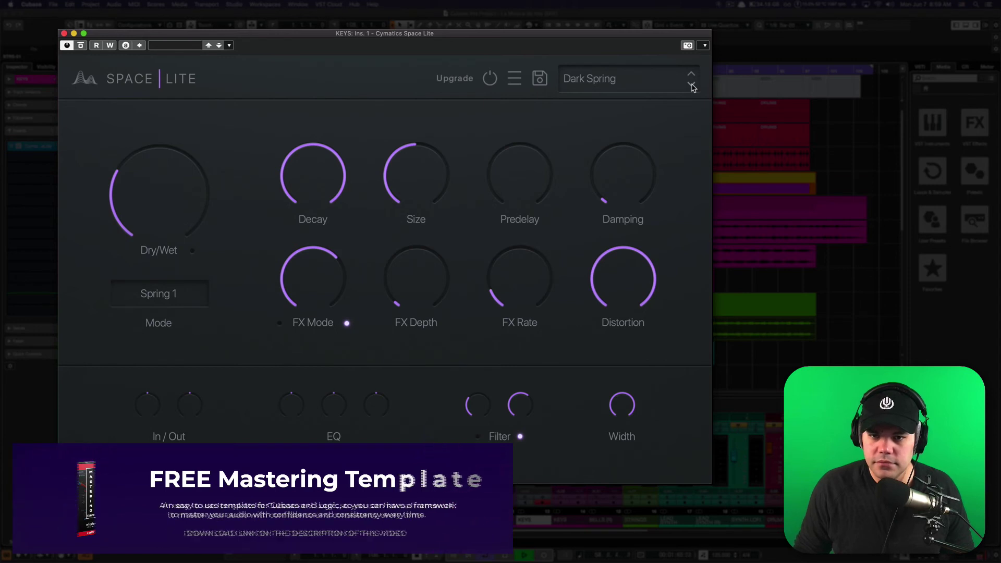
pyautogui.click(691, 85)
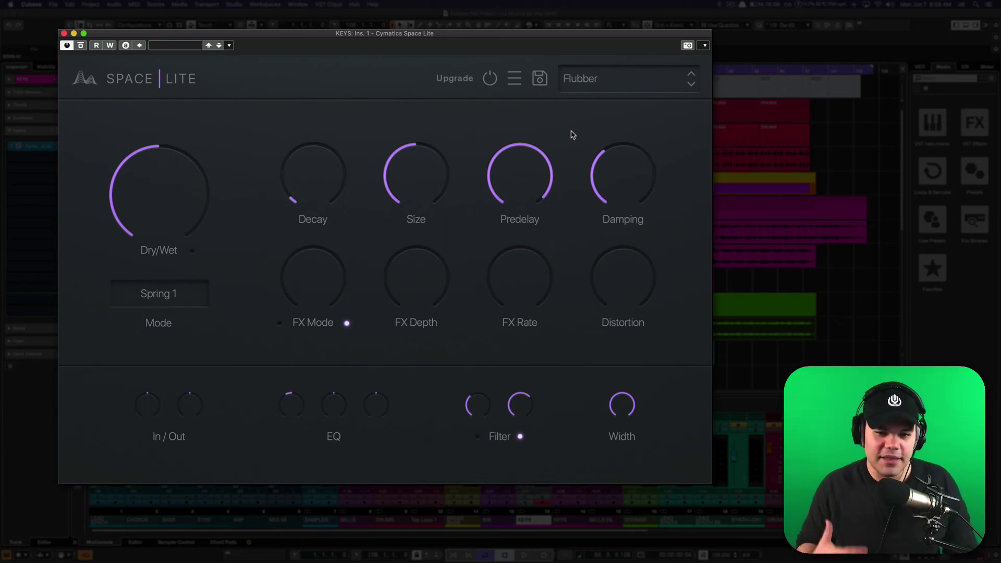
pyautogui.moveTo(526, 230)
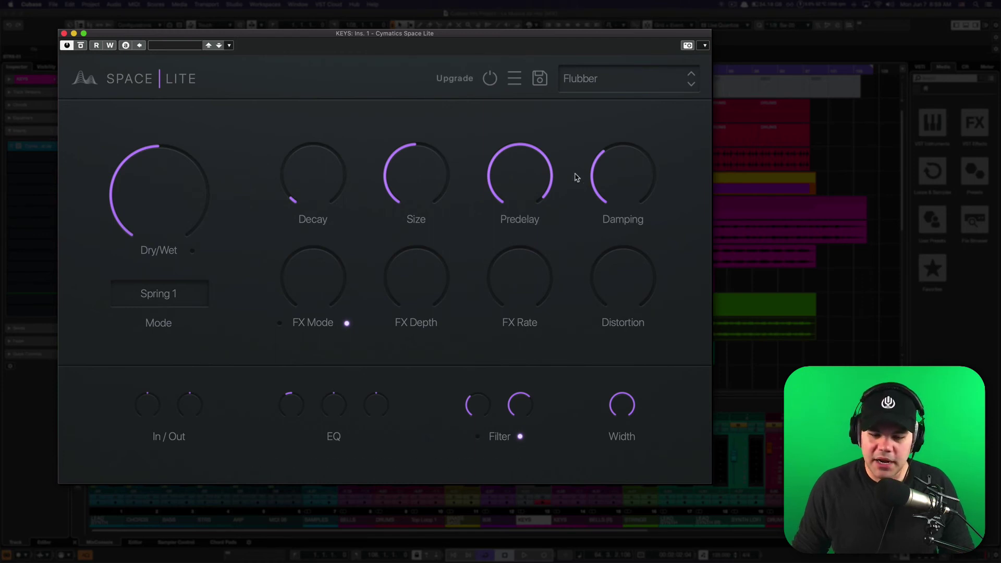
pyautogui.click(691, 84)
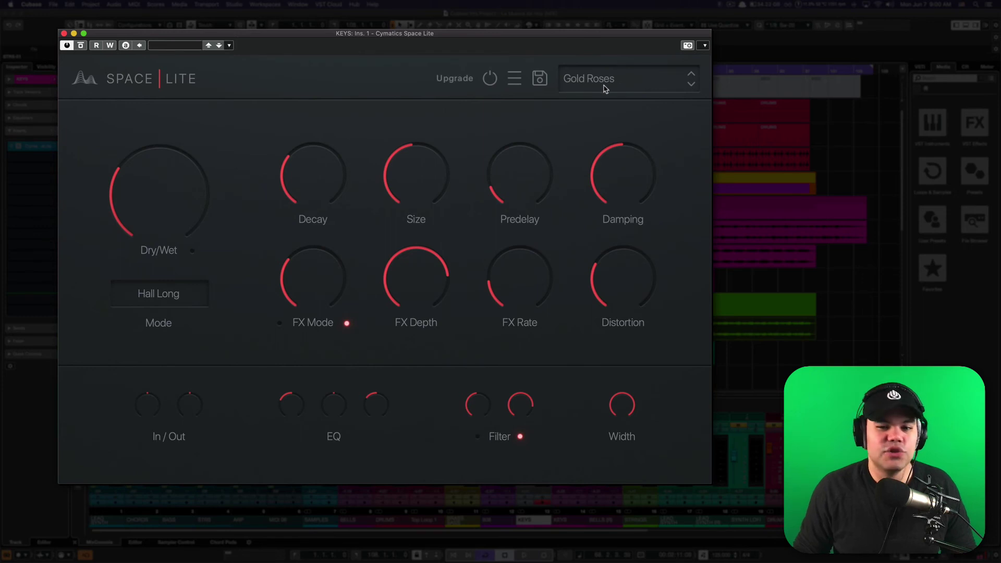
pyautogui.click(690, 85)
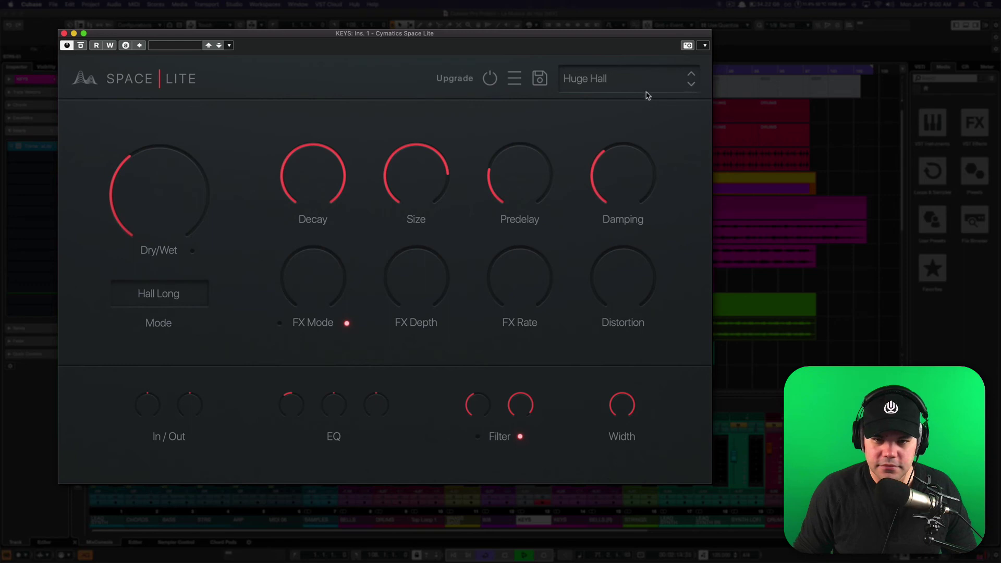
pyautogui.moveTo(201, 202)
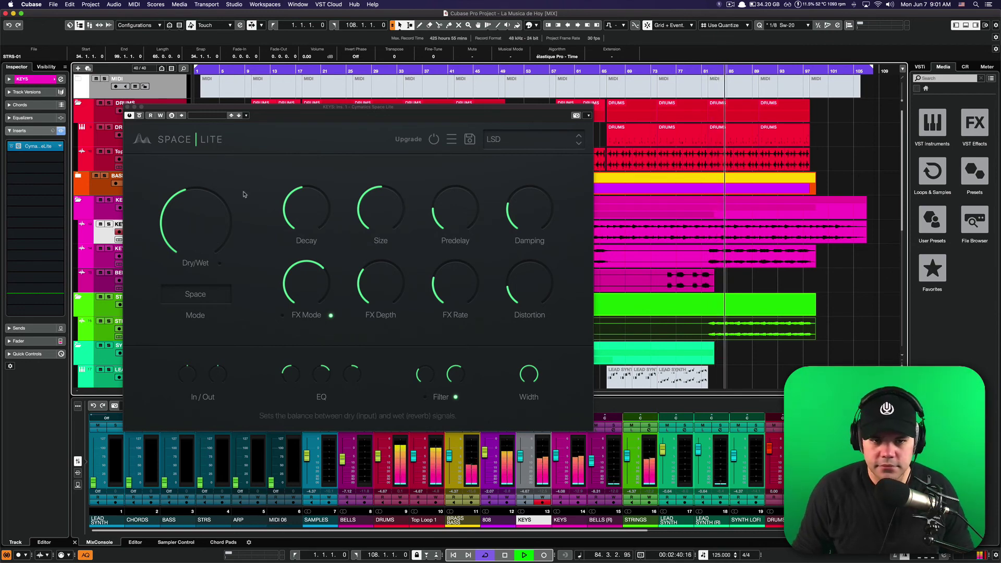
# Close the reverb plug-in window and stop playback
pyautogui.moveTo(273, 110)
pyautogui.mouseDown()
pyautogui.moveTo(254, 107)
pyautogui.moveTo(264, 110)
pyautogui.mouseUp()
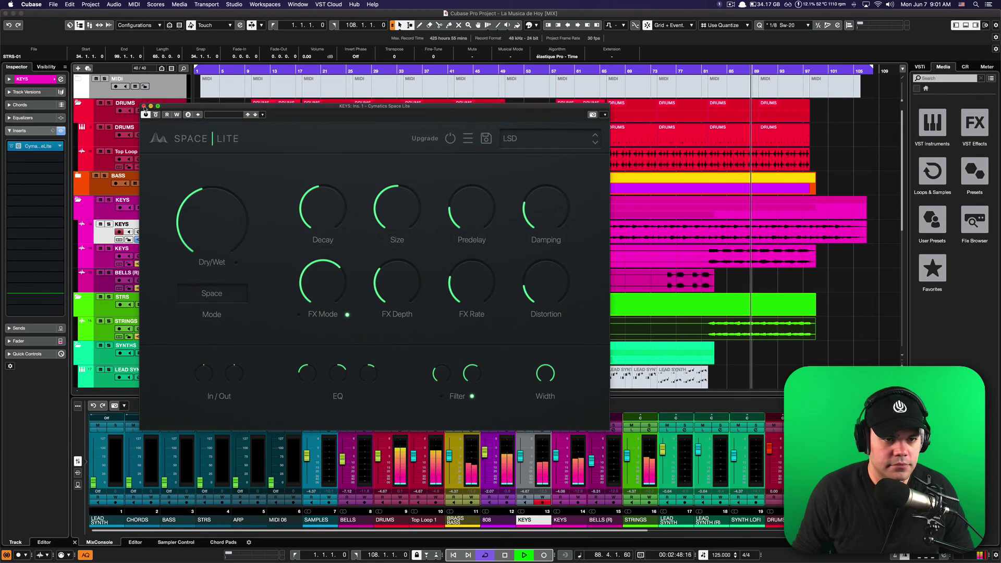
pyautogui.click(144, 106)
pyautogui.press('space')
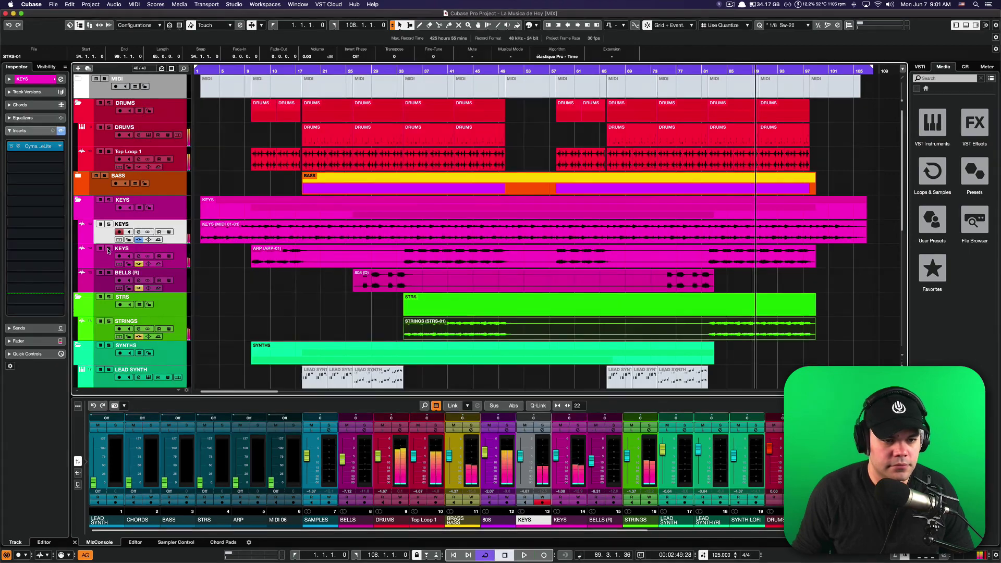